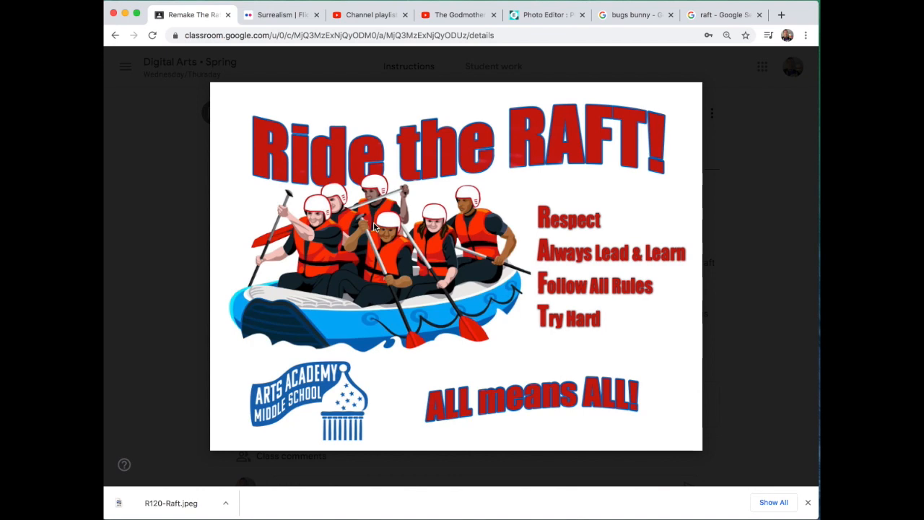
Step: Switch to Pixlr E, open the loony Raft.psd project and hide the Looney Tunes title layer
click(542, 15)
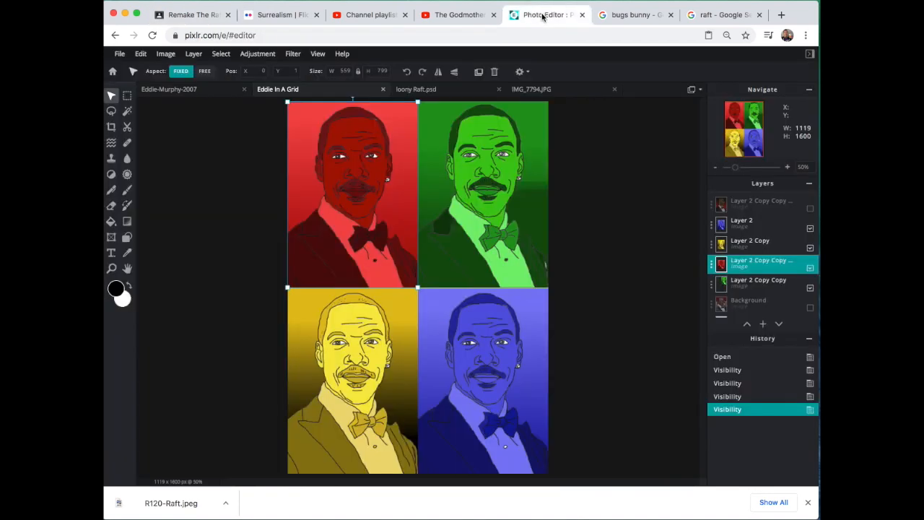
click(112, 72)
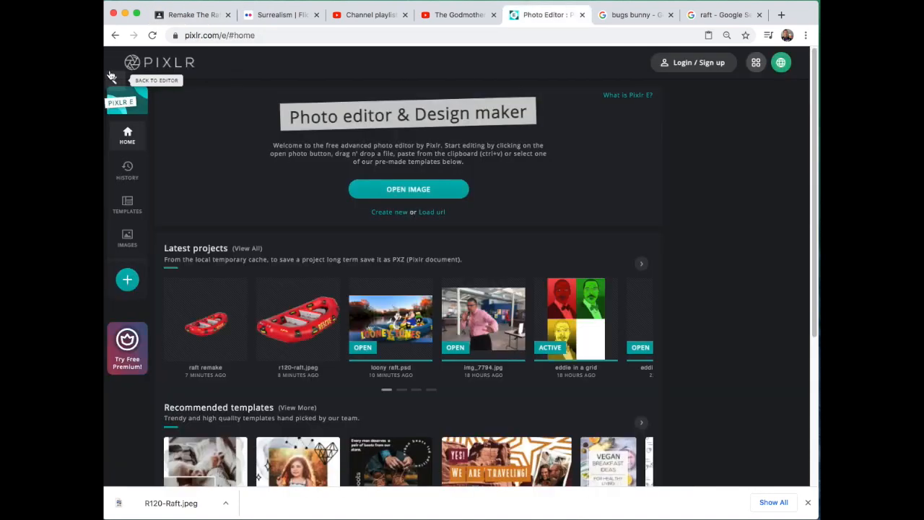
click(389, 312)
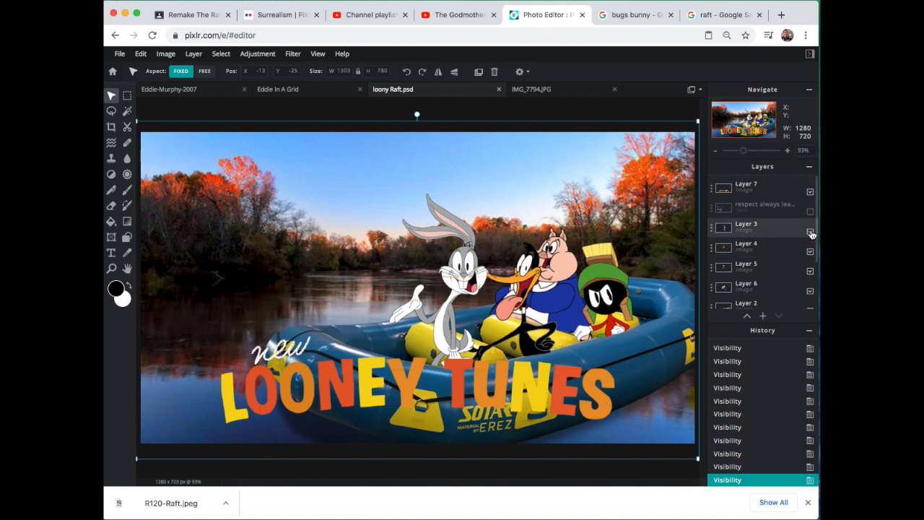
scroll(811, 227, down, 1)
click(812, 196)
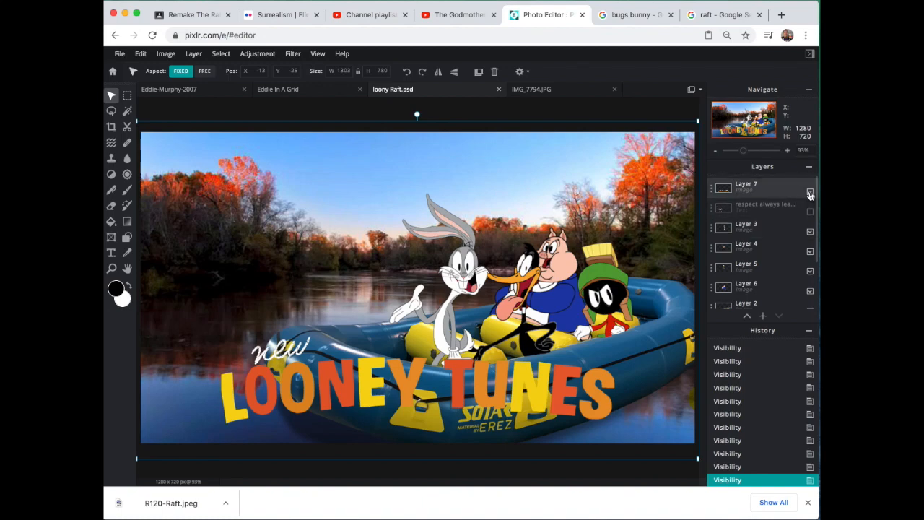
Step: Toggle the river background, raft, Porky Pig, Marvin the Martian and Daffy Duck layers off and on to examine how the picture is layered
scroll(775, 250, down, 2)
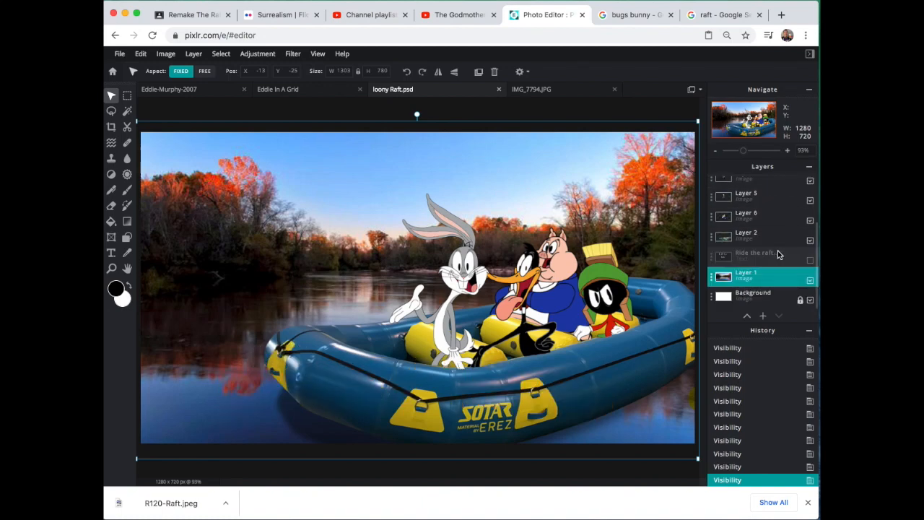
click(811, 280)
click(811, 281)
click(810, 243)
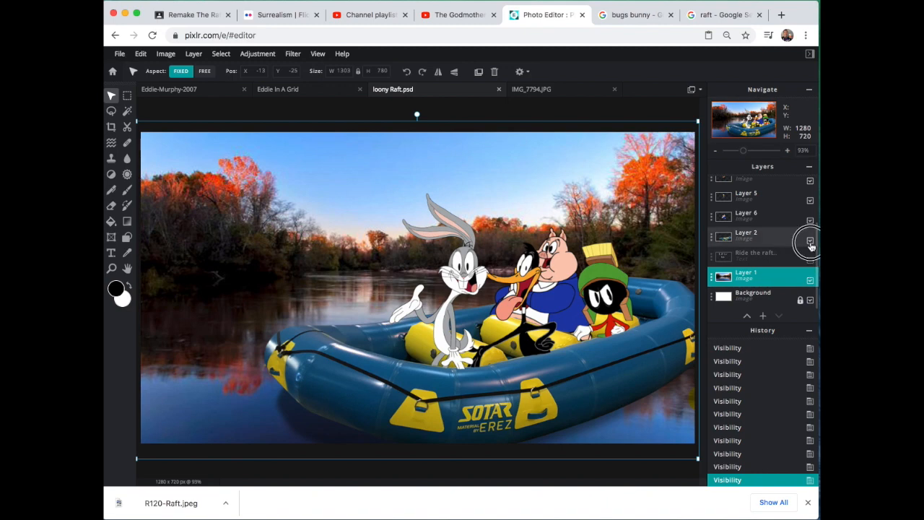
click(810, 242)
click(811, 222)
click(811, 221)
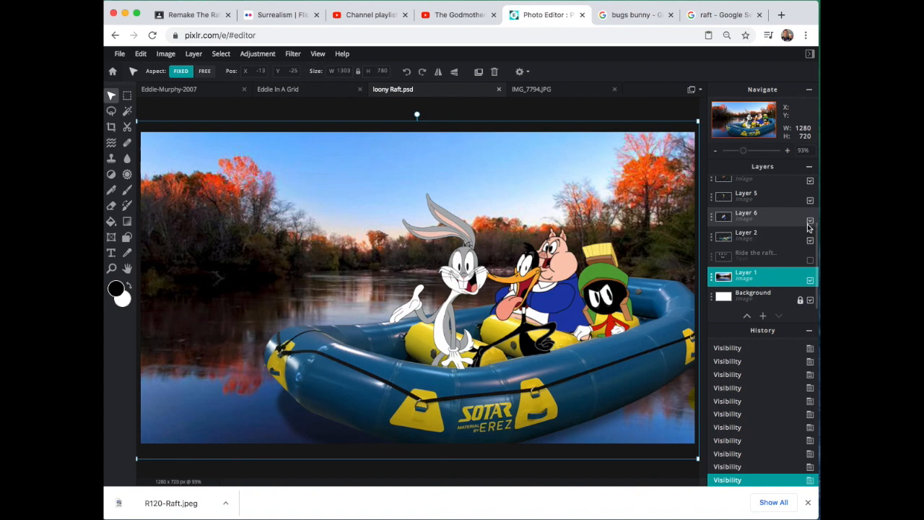
click(811, 202)
click(811, 202)
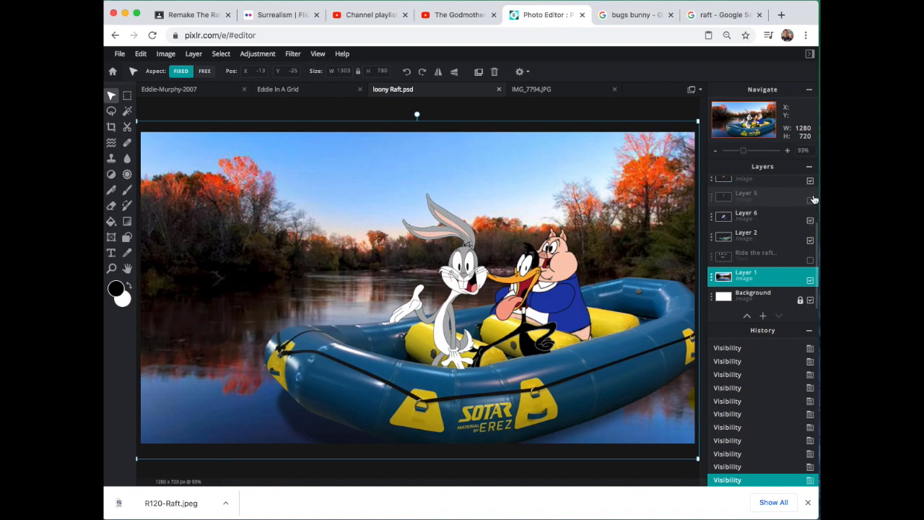
click(810, 181)
scroll(812, 188, up, 1)
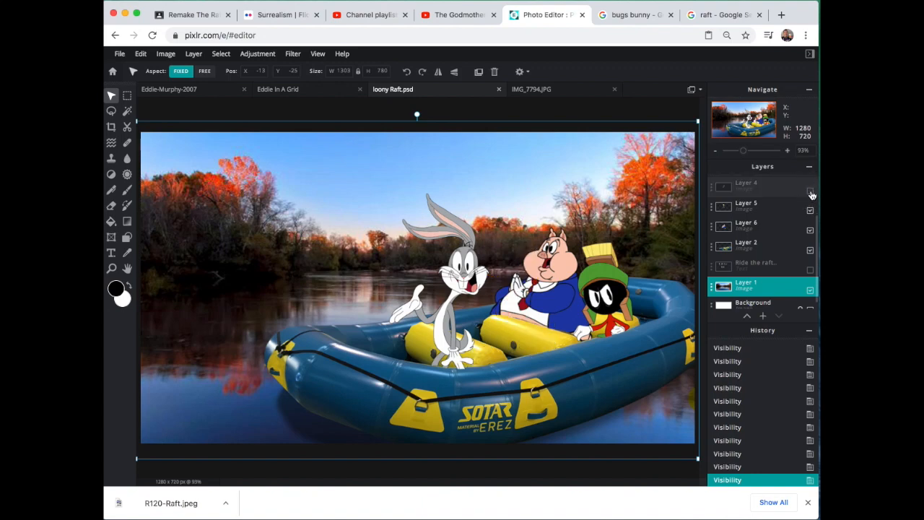
click(811, 191)
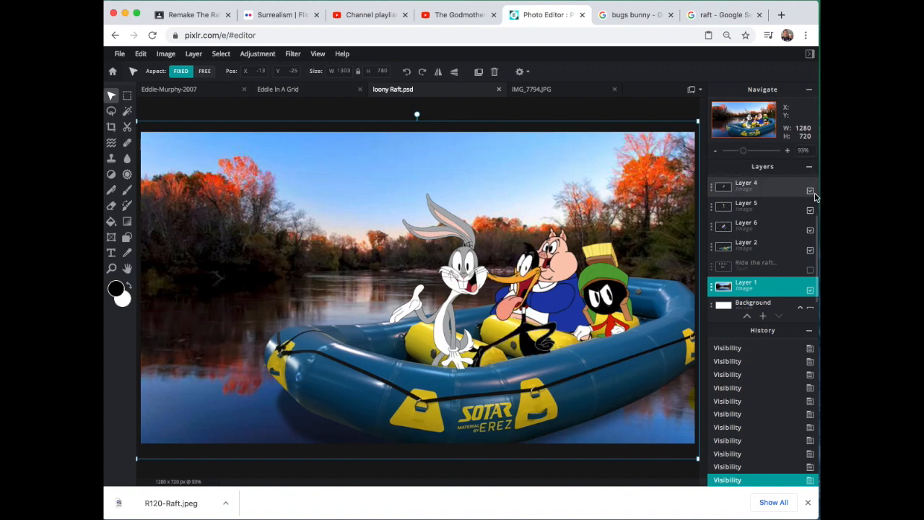
Step: Switch to the Google Images results for raft and look through them for a usable raft picture on a plain background
click(723, 15)
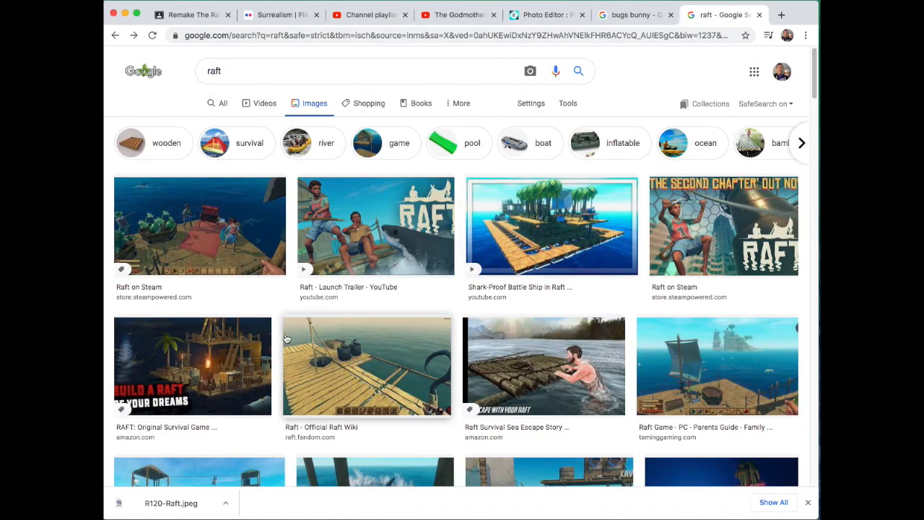
scroll(284, 339, down, 5)
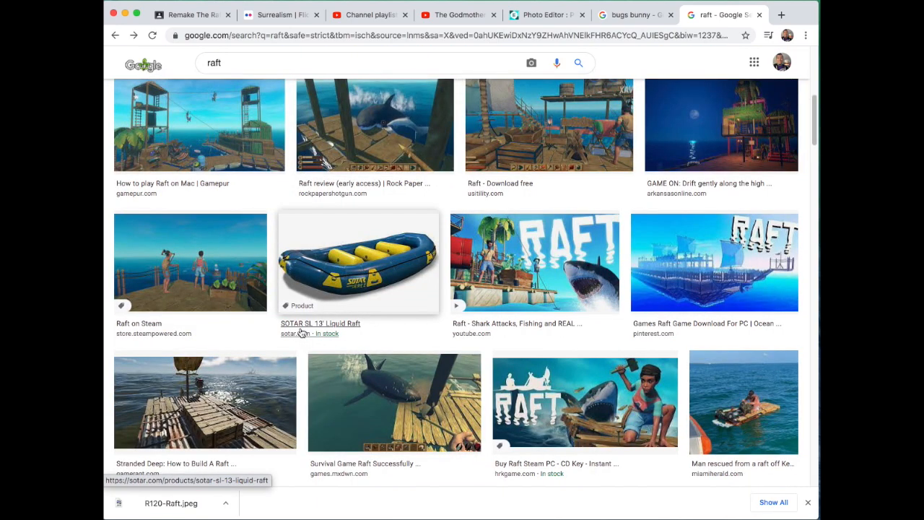
scroll(302, 332, down, 3)
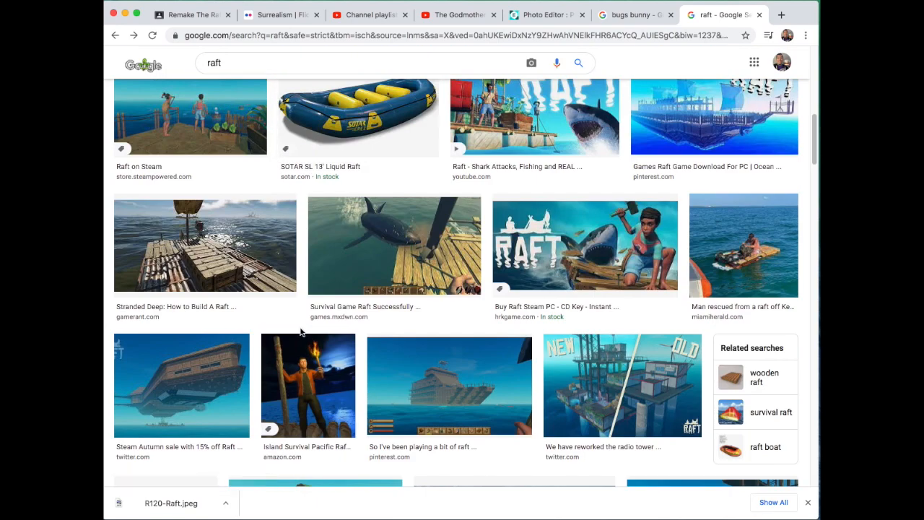
scroll(302, 331, down, 3)
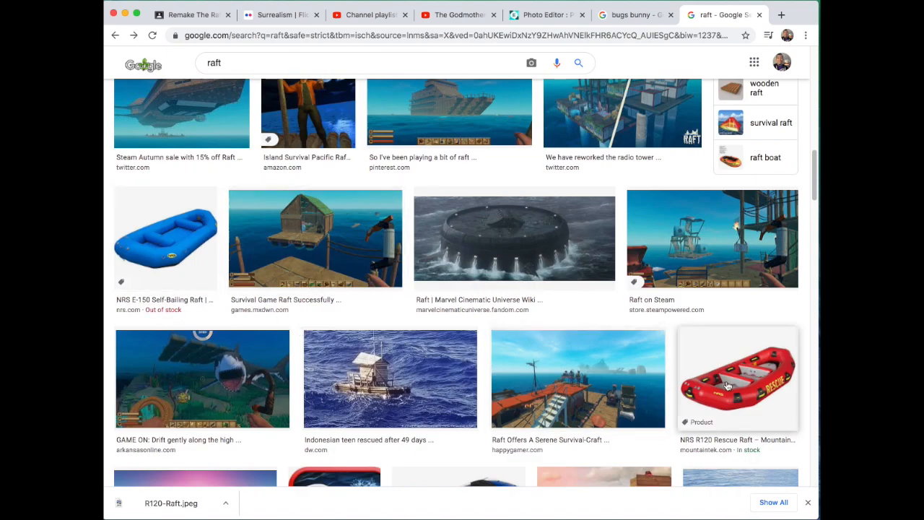
scroll(735, 390, down, 4)
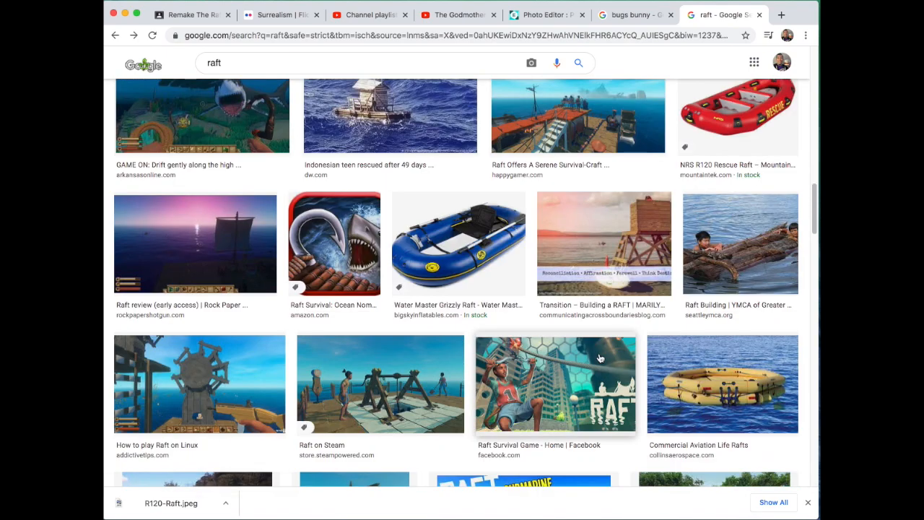
scroll(479, 258, down, 2)
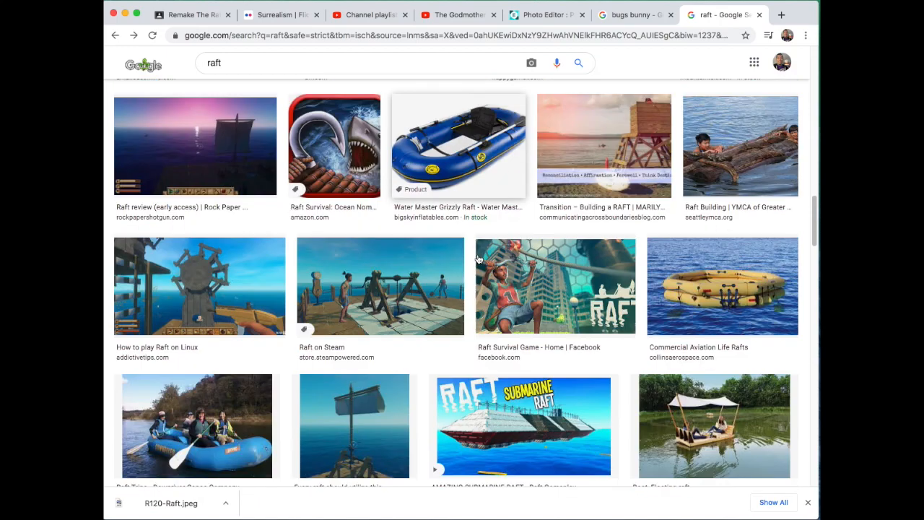
scroll(479, 259, down, 2)
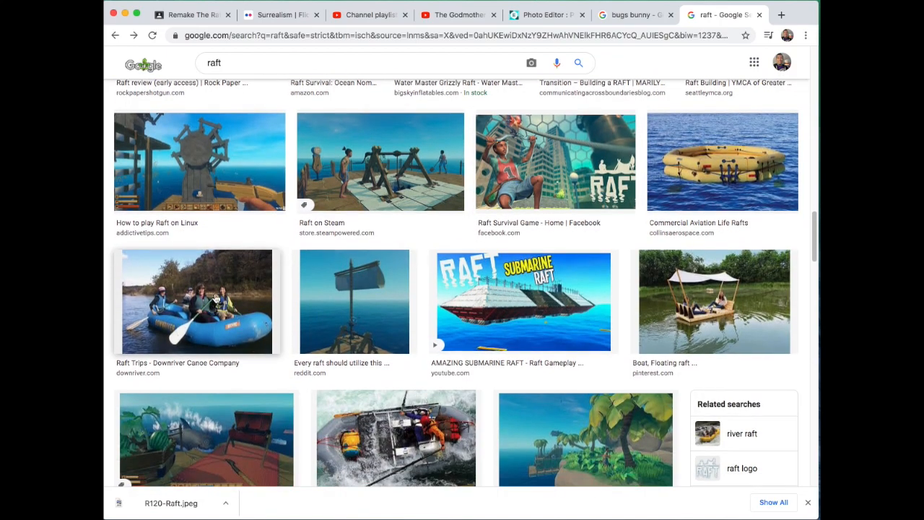
scroll(203, 294, down, 2)
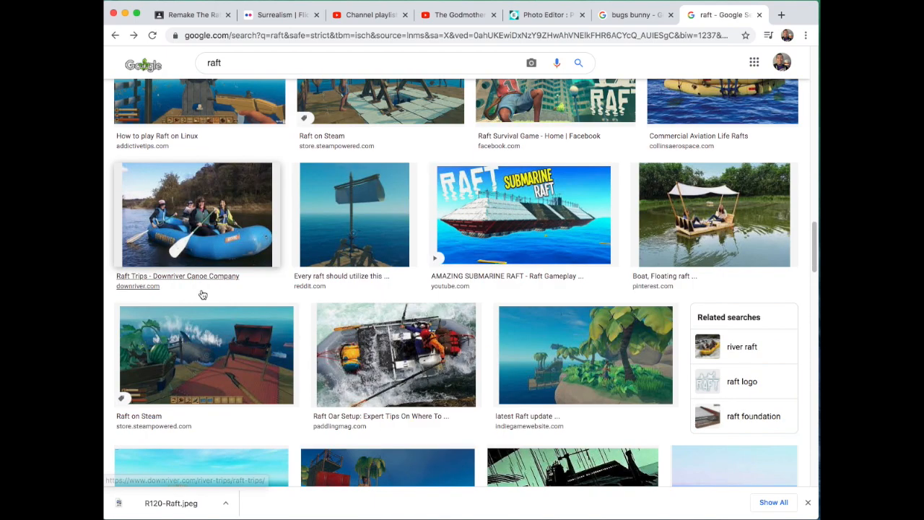
scroll(203, 289, down, 1)
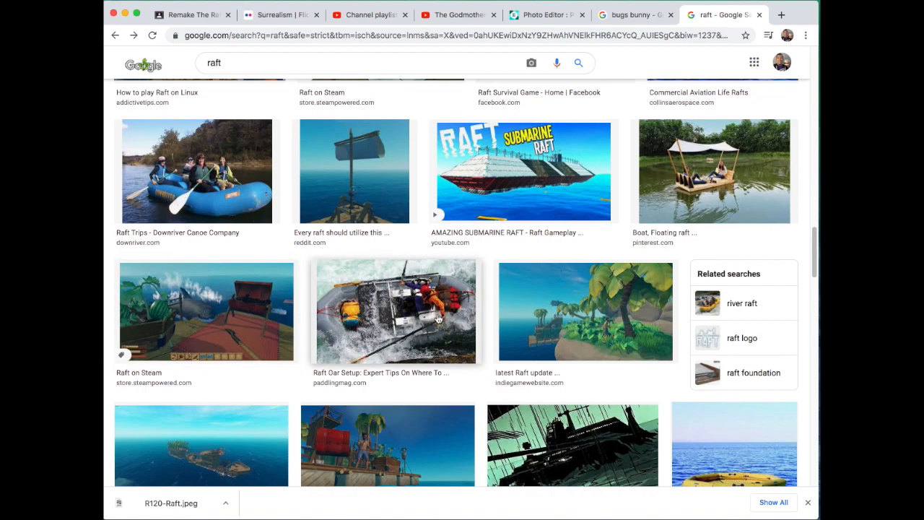
scroll(422, 324, down, 1)
scroll(422, 324, down, 5)
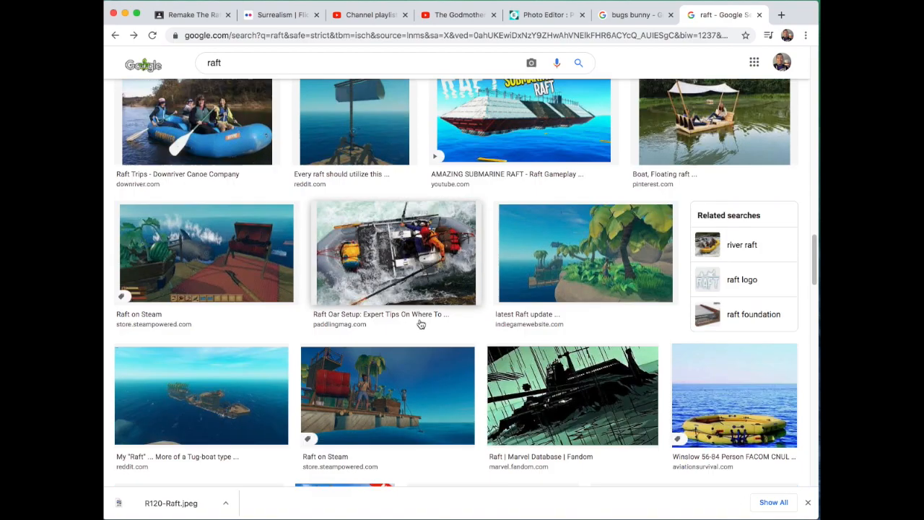
scroll(425, 322, up, 10)
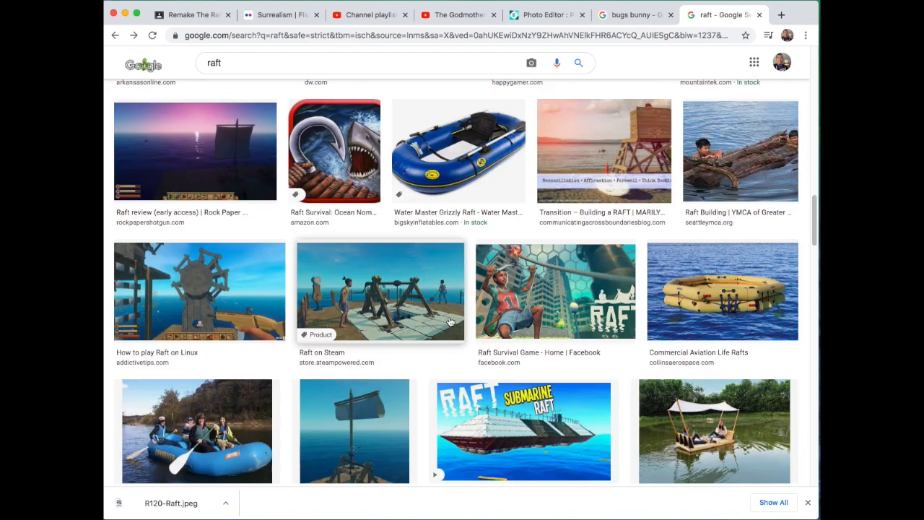
scroll(512, 313, down, 1)
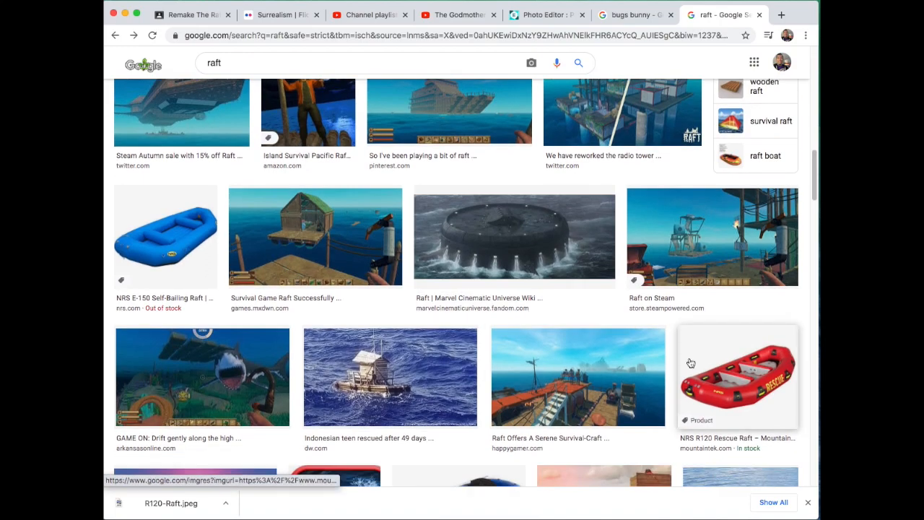
Step: Save the NRS R120 Rescue Raft image as a JPEG named Red Raft in the Pictures folder
click(738, 369)
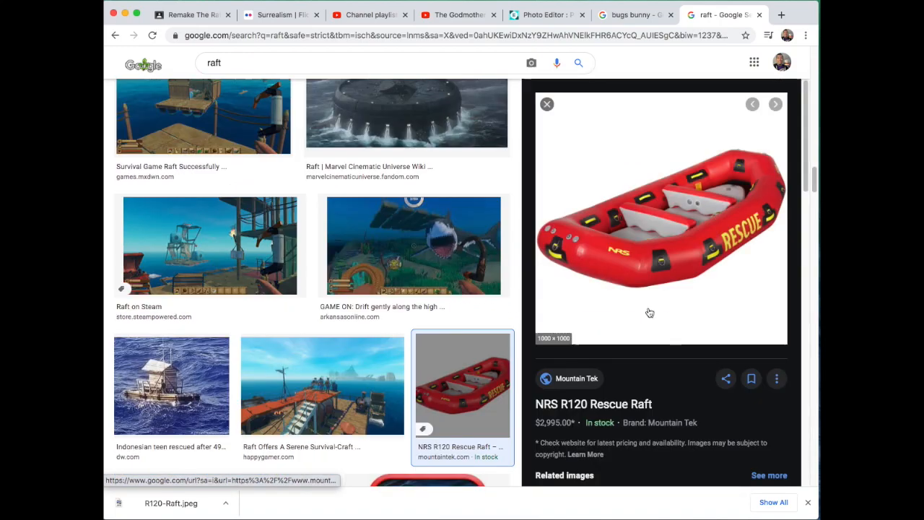
right_click(630, 186)
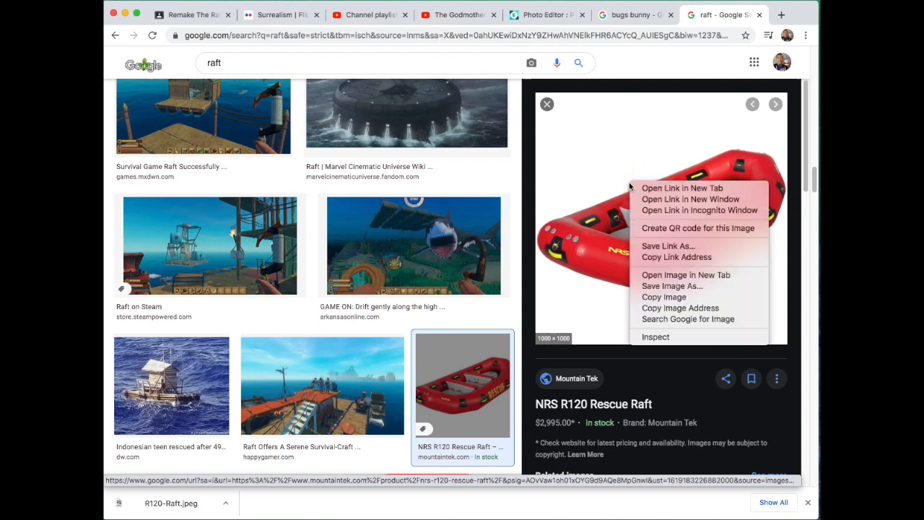
click(683, 288)
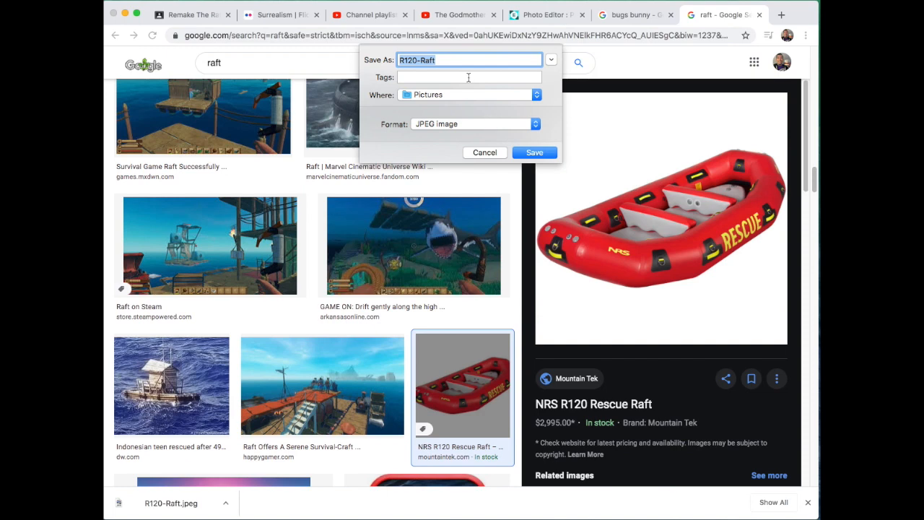
text(Red Raft)
key(Return)
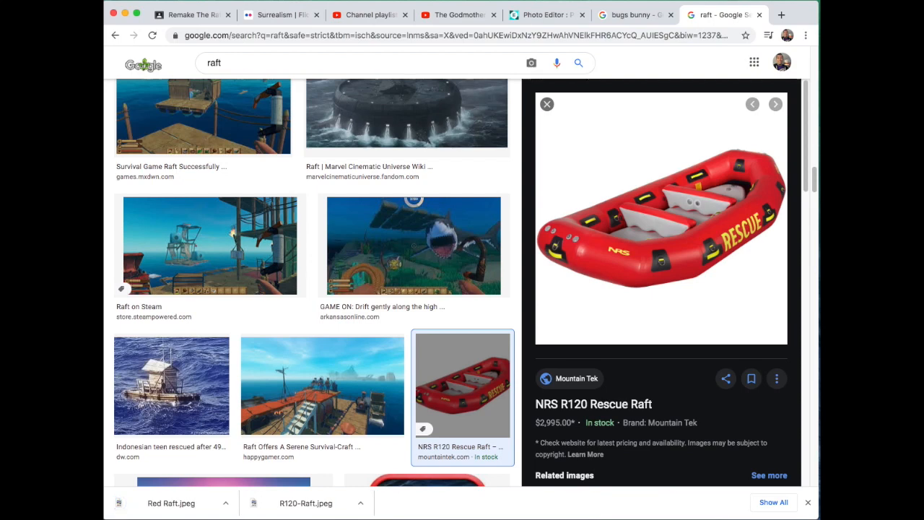
Step: Return to Pixlr E and create a Full HD 1920x1080 image without a background, named with the creator's first name plus Raft Remake
click(548, 15)
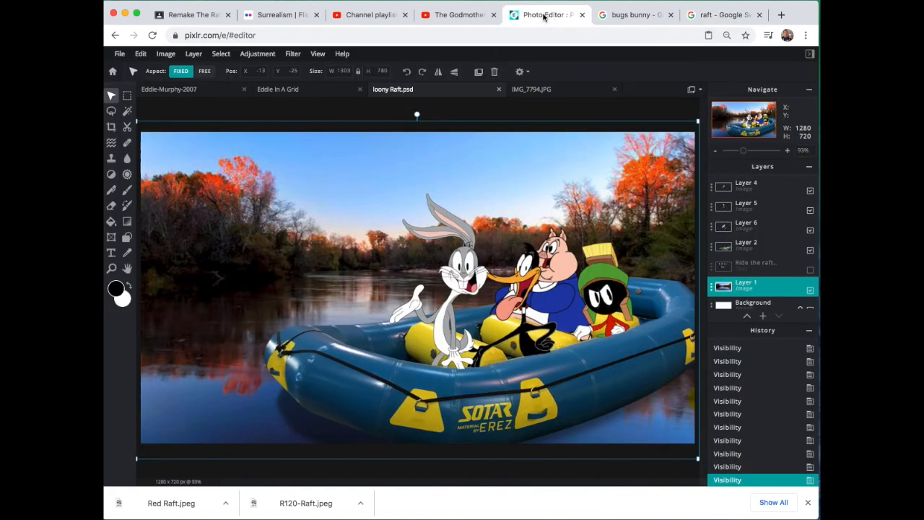
click(113, 72)
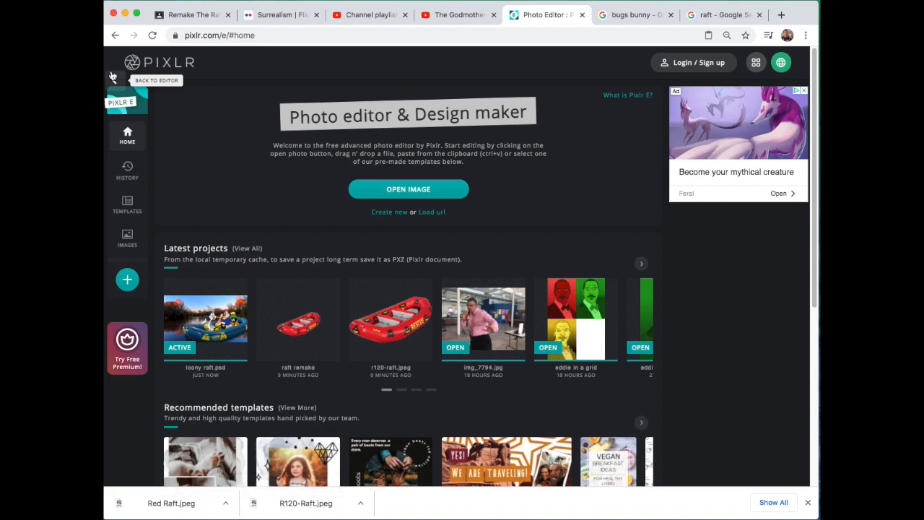
click(383, 215)
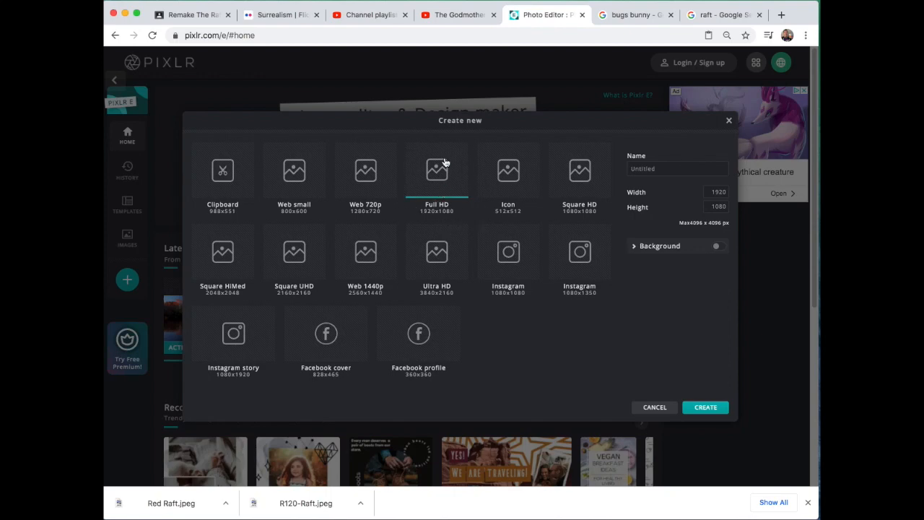
click(684, 170)
double_click(684, 171)
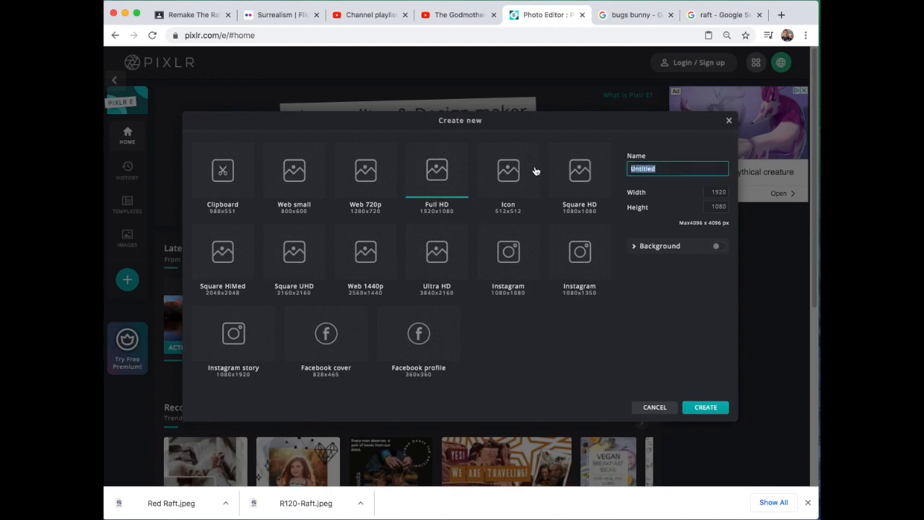
text(Greg's )
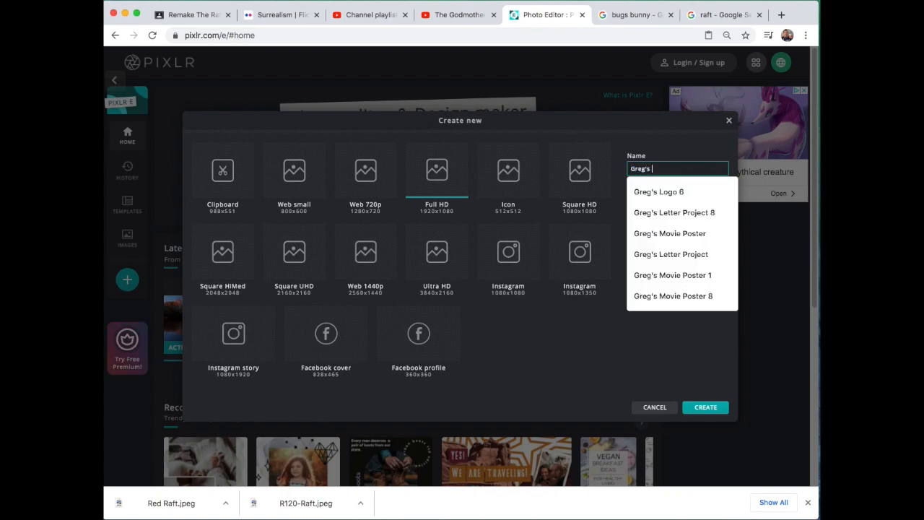
text(Raf)
text(t Re,a)
text(mak)
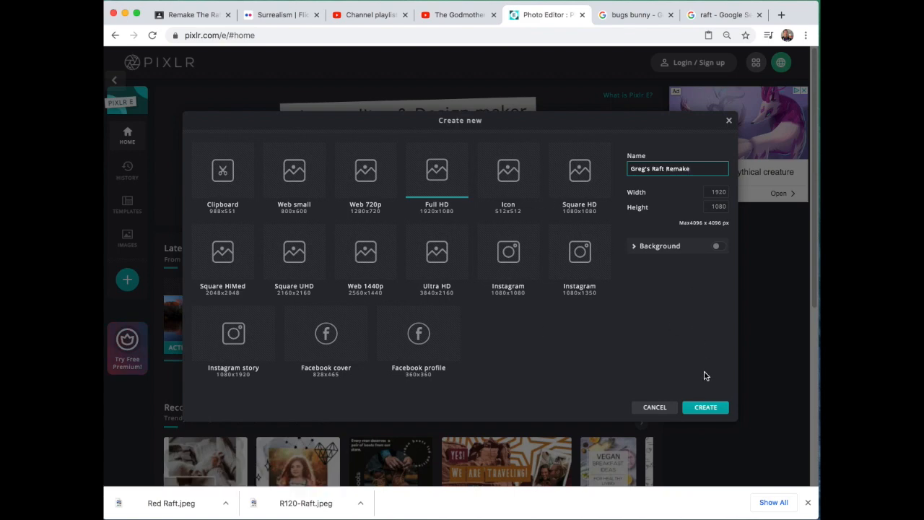
click(705, 408)
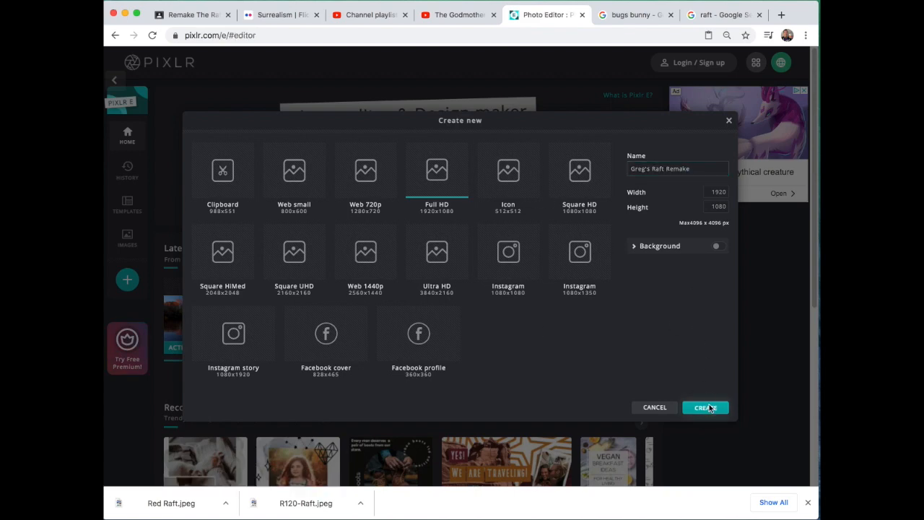
scroll(382, 203, down, 3)
scroll(382, 203, up, 1)
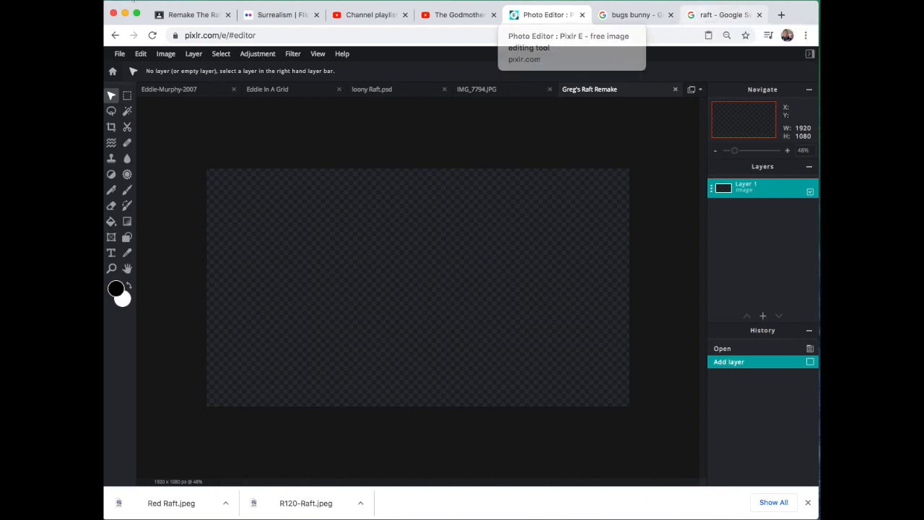
Step: Switch to the Google Images results for raft and copy the NRS R120 Rescue Raft image
click(714, 15)
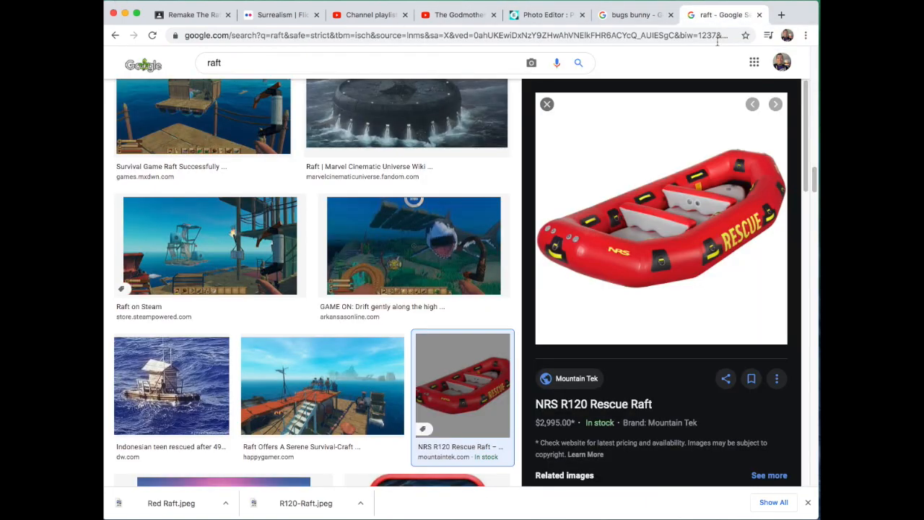
right_click(645, 206)
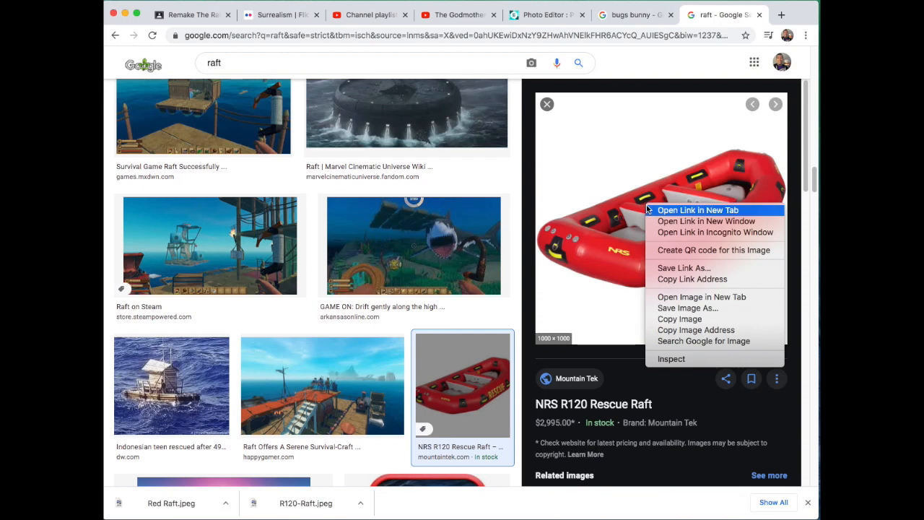
click(694, 320)
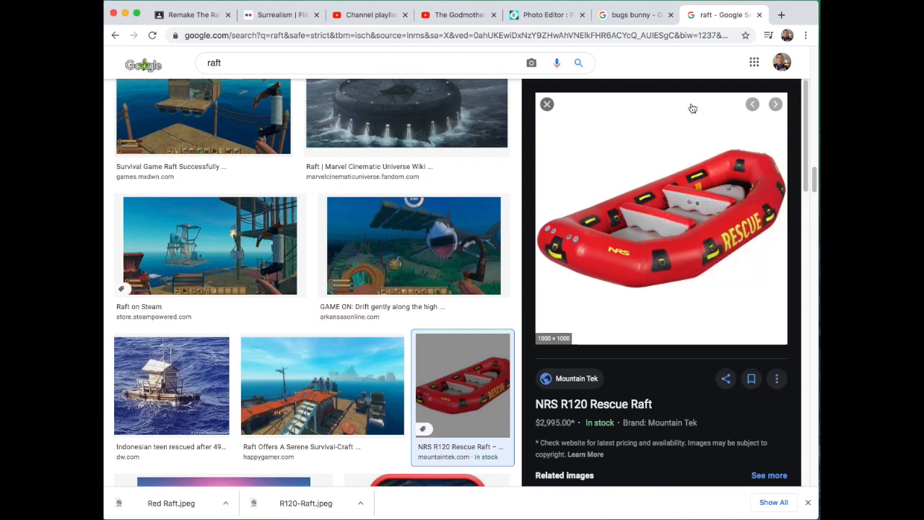
Step: Return to Pixlr E, paste the copied raft image into the Raft Remake document and reposition it on the canvas
click(212, 16)
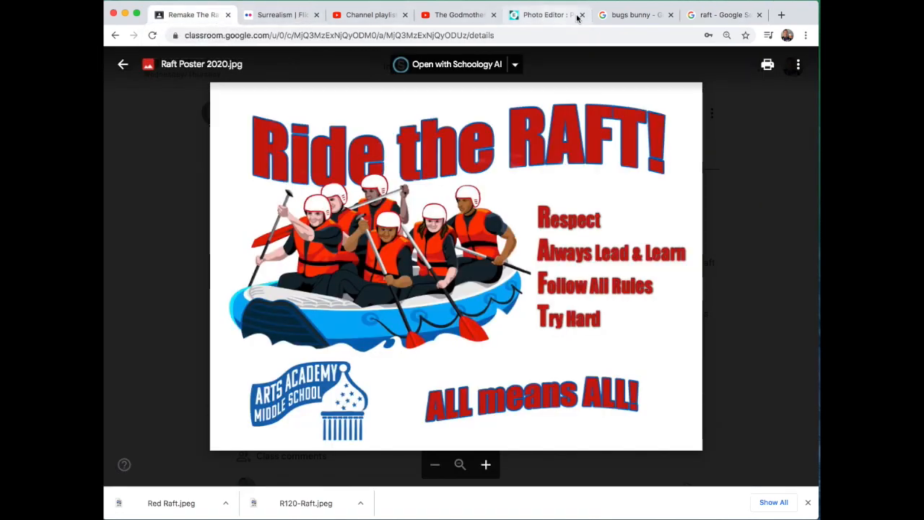
click(553, 16)
click(141, 54)
click(141, 54)
click(141, 54)
click(160, 136)
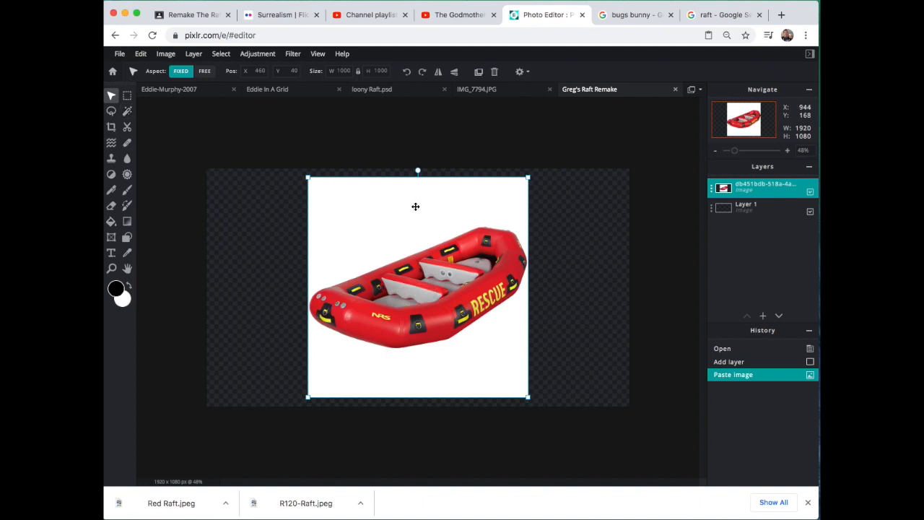
drag(445, 229, 467, 259)
scroll(654, 259, up, 2)
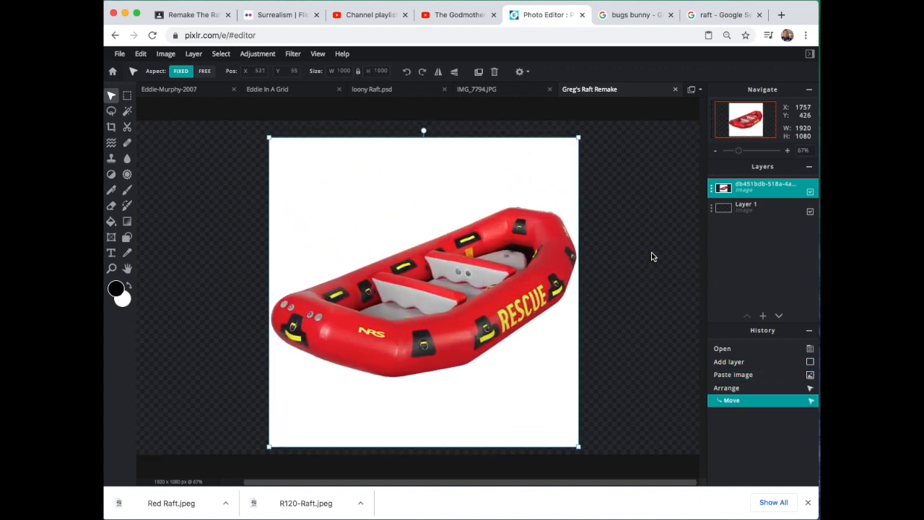
drag(378, 197, 378, 190)
Step: Remove the raft image's white background with a Wand Select selection at tolerance 32, and clear the selection
click(127, 111)
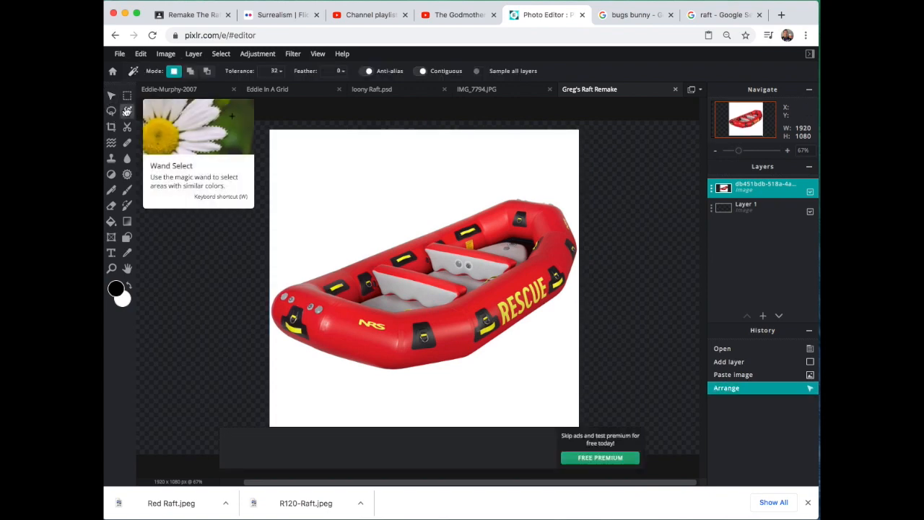
click(336, 182)
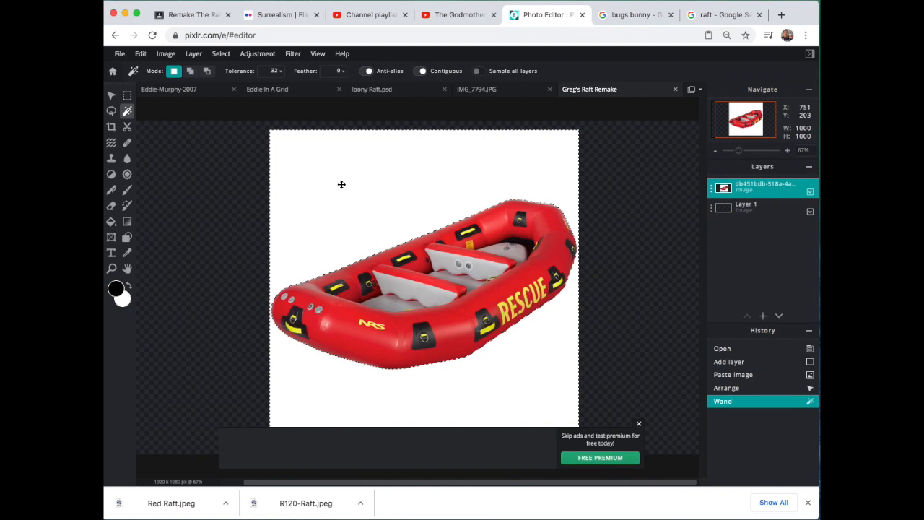
key(Delete)
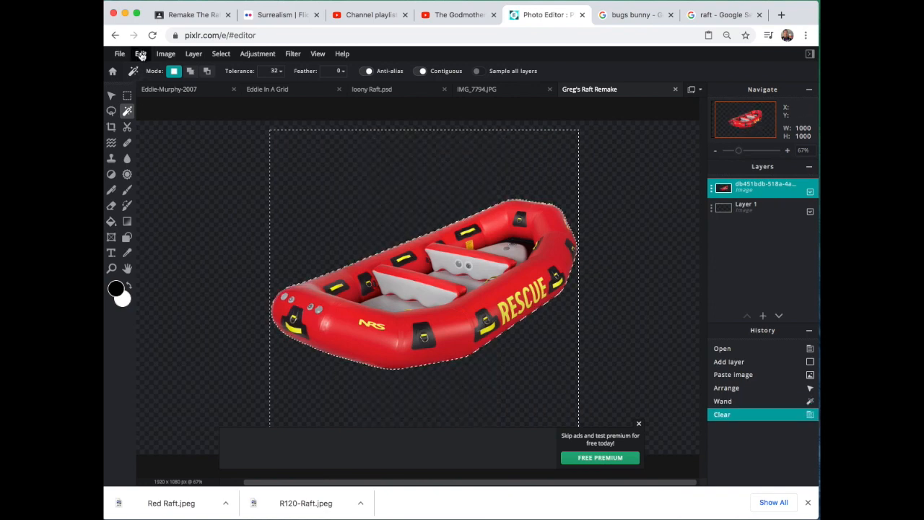
click(221, 54)
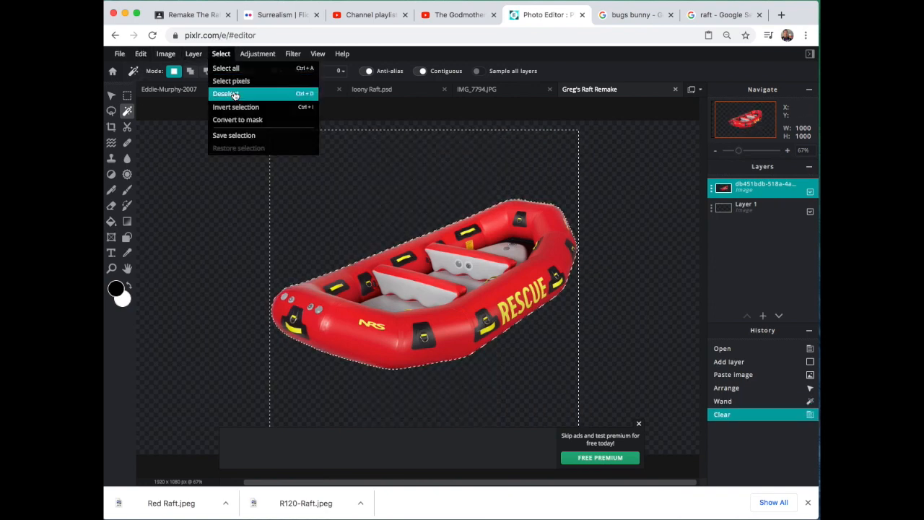
click(235, 94)
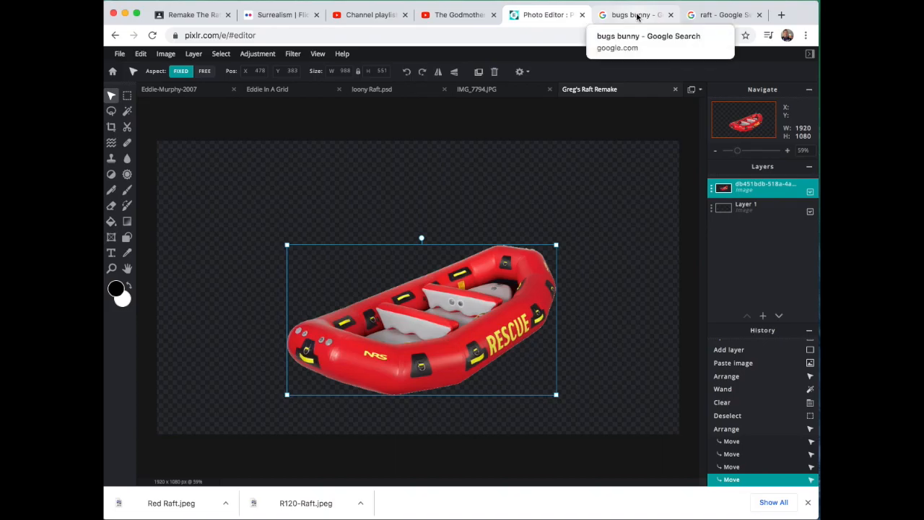
Step: Switch to the Google Images results for bugs bunny, open the reclining Bugs Bunny picture with the carrot and look through its related images
click(633, 15)
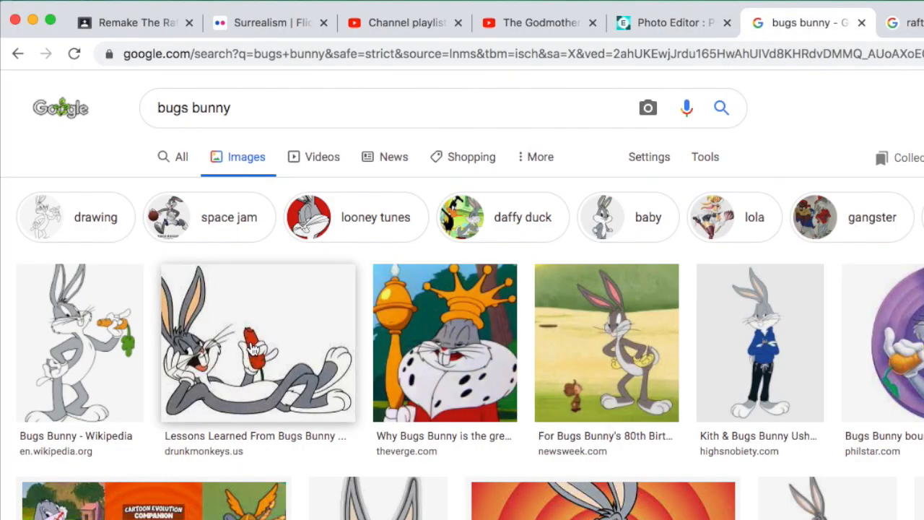
click(253, 350)
scroll(435, 383, up, 3)
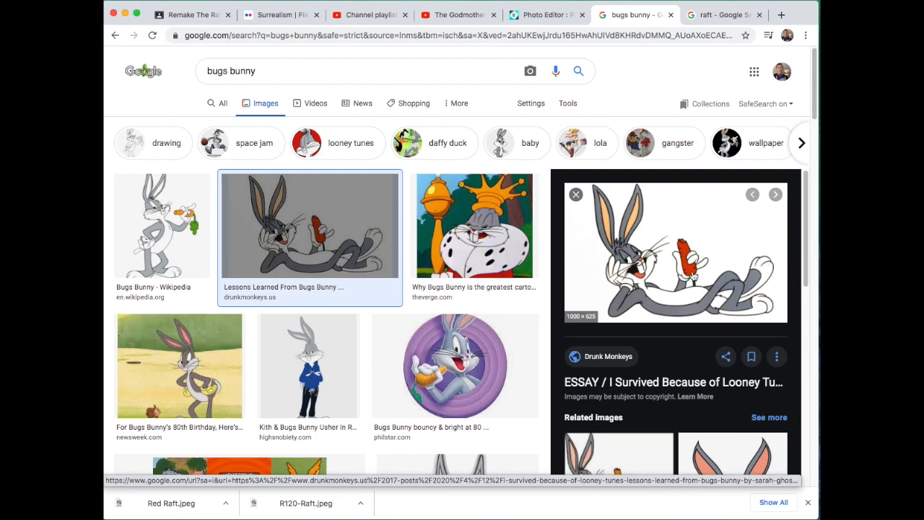
scroll(693, 278, down, 3)
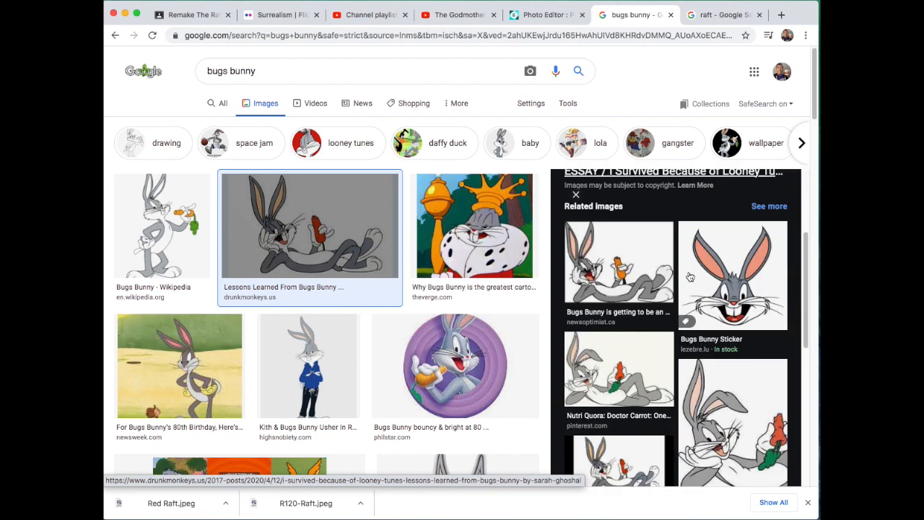
scroll(690, 278, down, 1)
scroll(748, 272, down, 1)
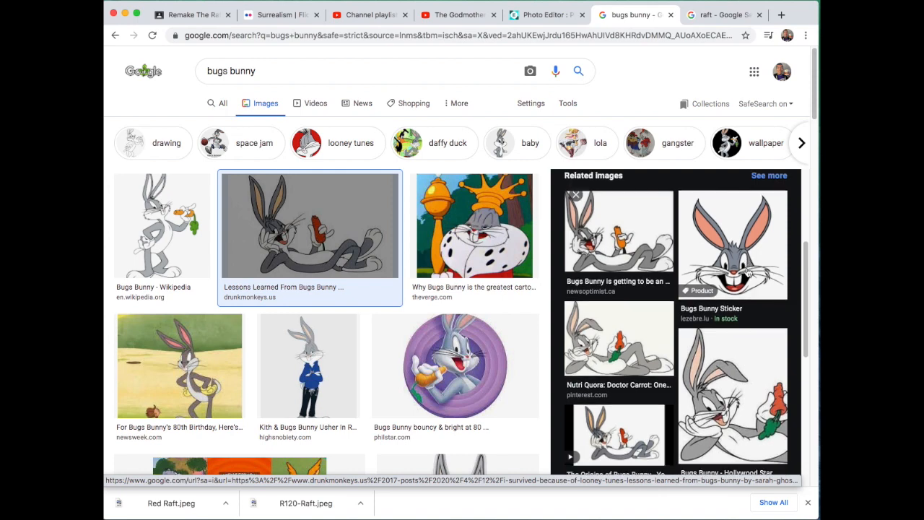
scroll(750, 258, down, 5)
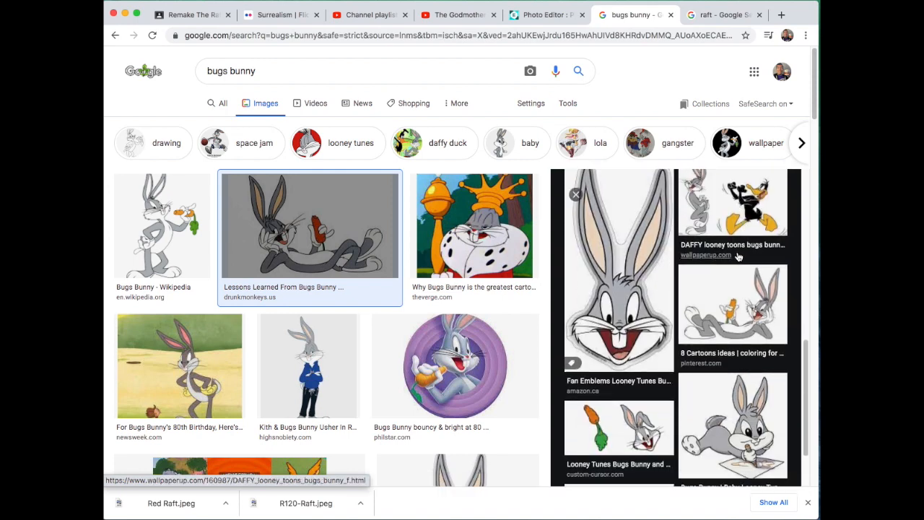
scroll(737, 257, up, 8)
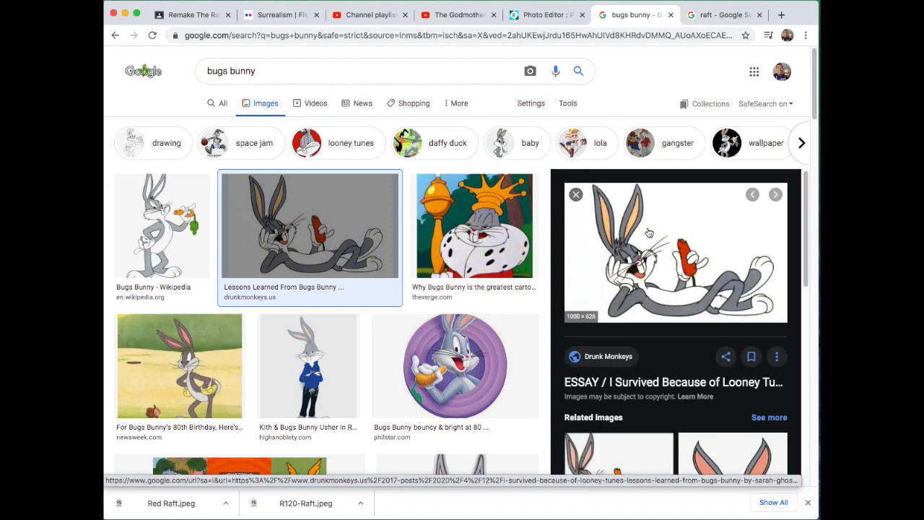
Step: Copy the reclining Bugs Bunny image and paste it into the Raft Remake document in Pixlr E
click(649, 232)
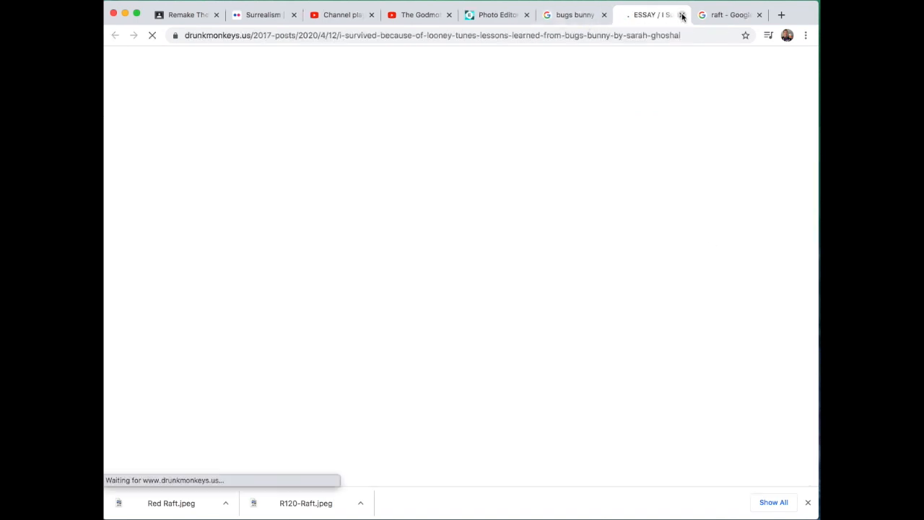
click(682, 15)
right_click(648, 240)
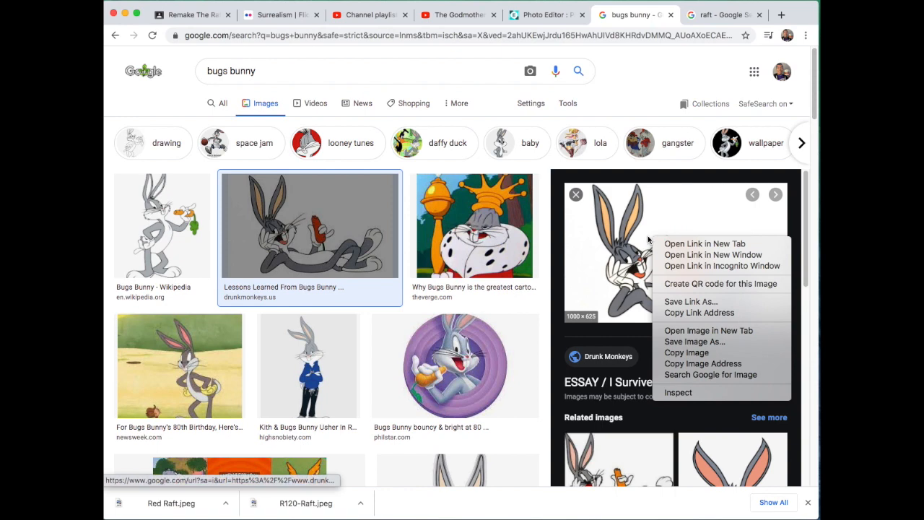
click(701, 353)
click(525, 22)
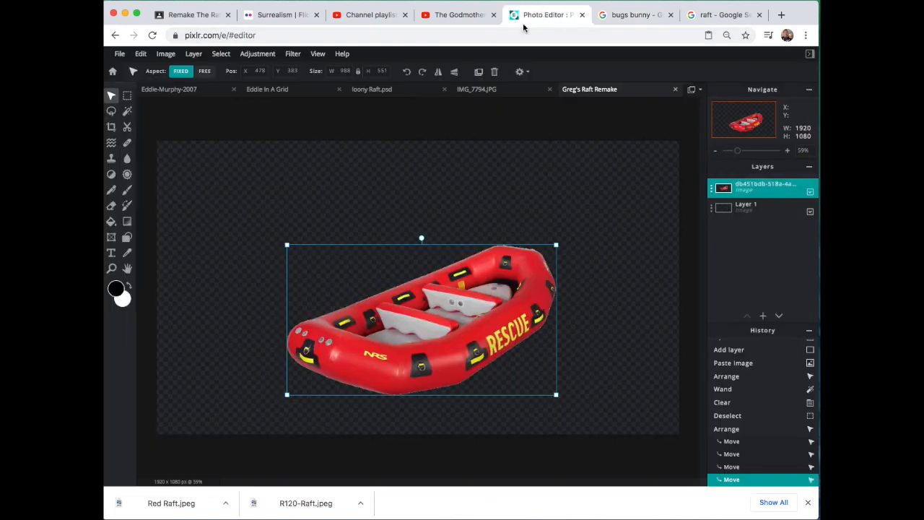
click(140, 54)
click(155, 139)
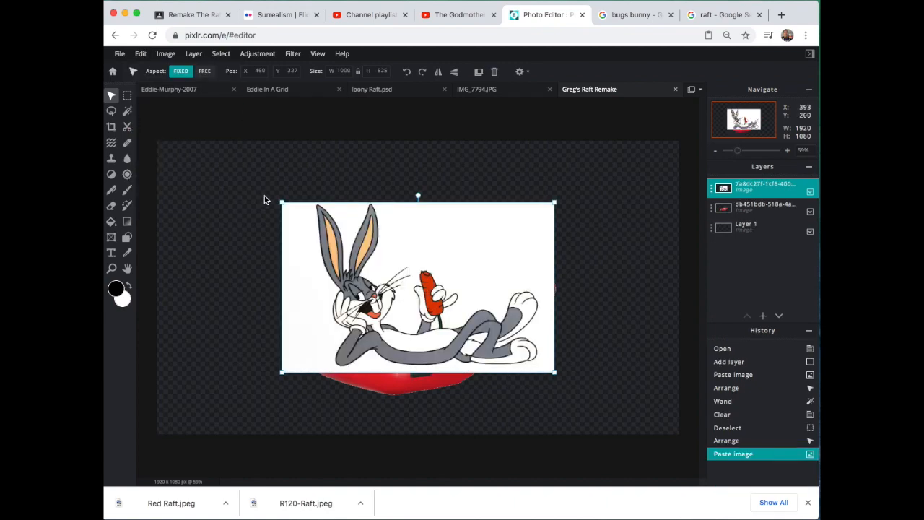
Step: Remove the white background around Bugs Bunny with a Wand Select selection at tolerance 32, and clear the selection
click(127, 110)
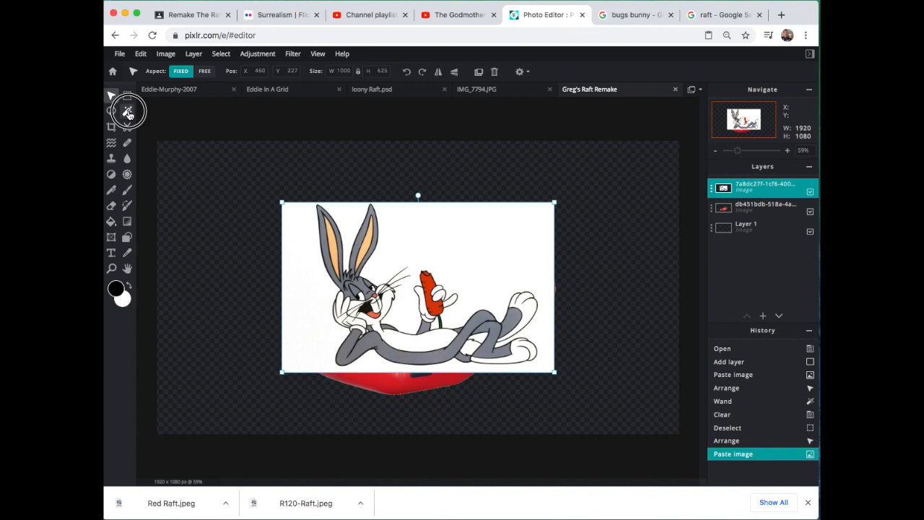
click(476, 235)
key(Delete)
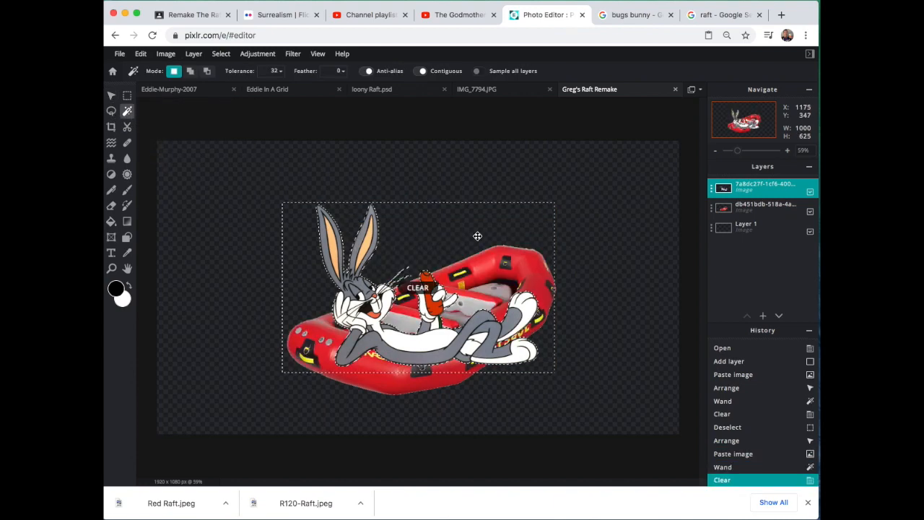
click(244, 53)
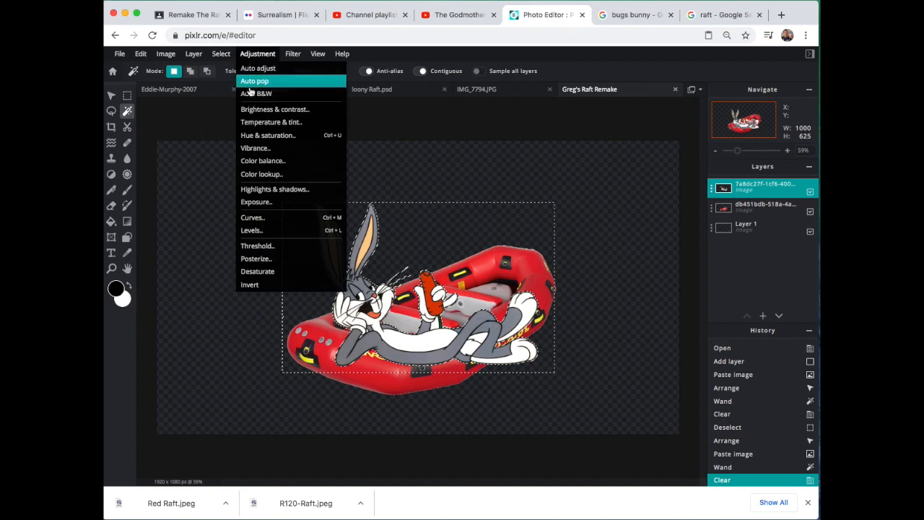
click(221, 53)
click(230, 92)
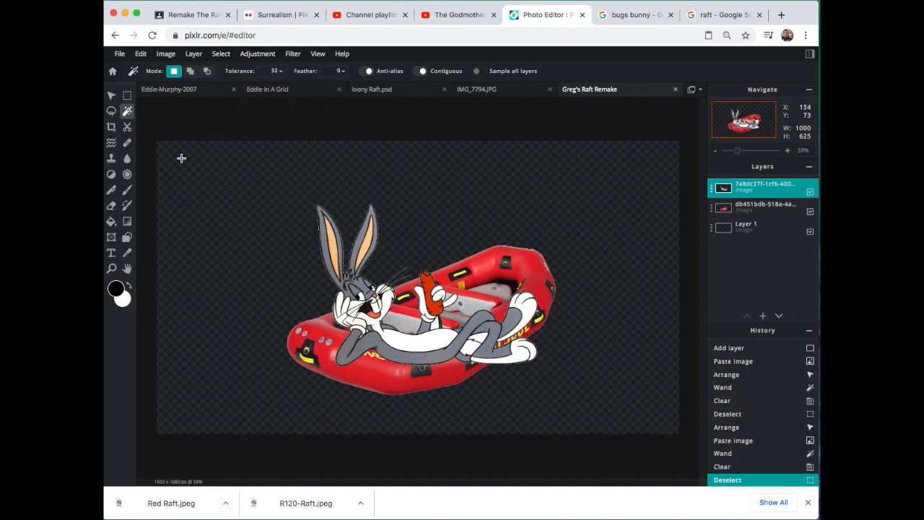
Step: Shrink the Bugs Bunny cut-out proportionally to about 525 x 334 px and place it over the front section of the raft
click(112, 97)
drag(436, 292, 425, 240)
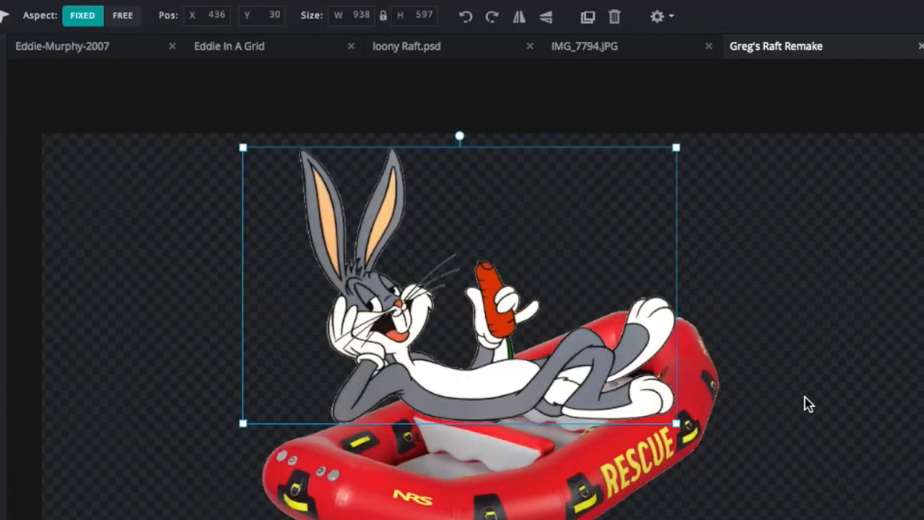
scroll(607, 290, up, 3)
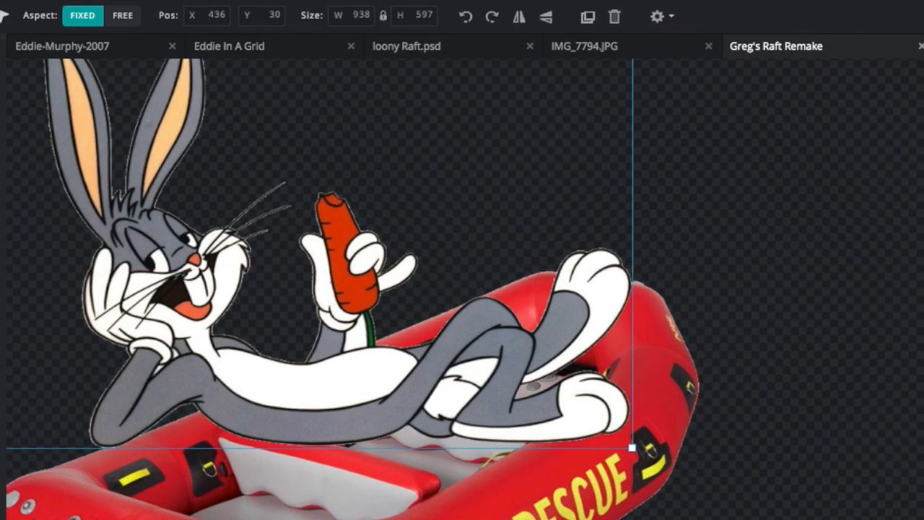
scroll(489, 416, left, 3)
scroll(489, 416, right, 1)
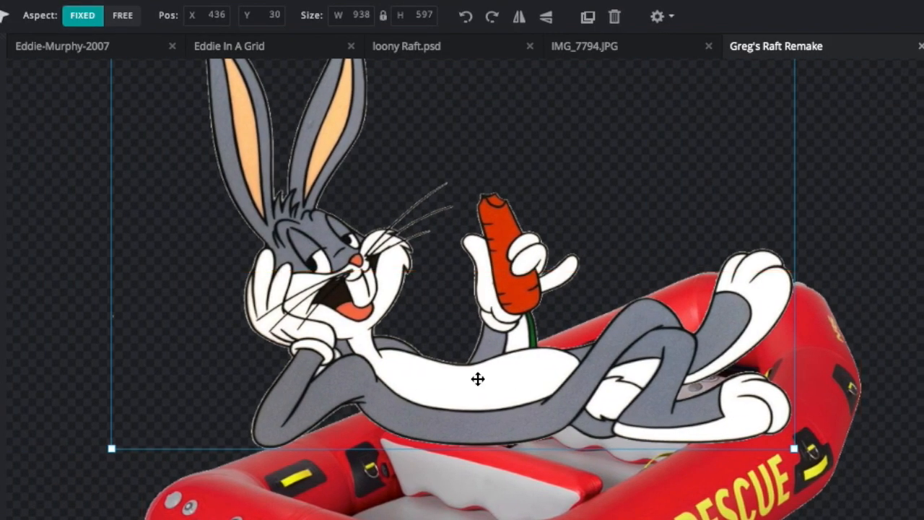
drag(429, 192, 396, 239)
scroll(416, 240, up, 1)
scroll(415, 240, down, 3)
drag(715, 124, 439, 267)
drag(338, 382, 431, 392)
drag(536, 306, 553, 295)
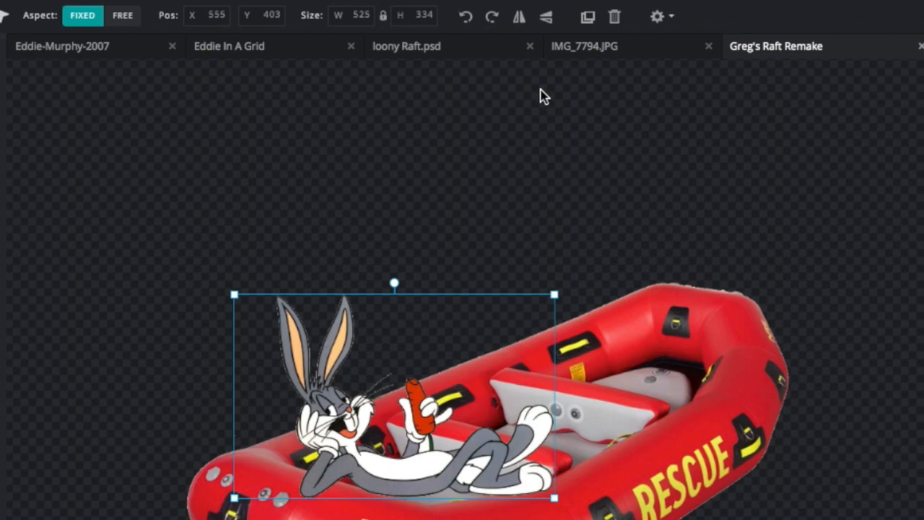
Step: Flip Bugs Bunny horizontally, enlarge him to about 544 x 346 px and position him inside the raft at about X 657, Y 388
click(520, 22)
drag(408, 430, 497, 426)
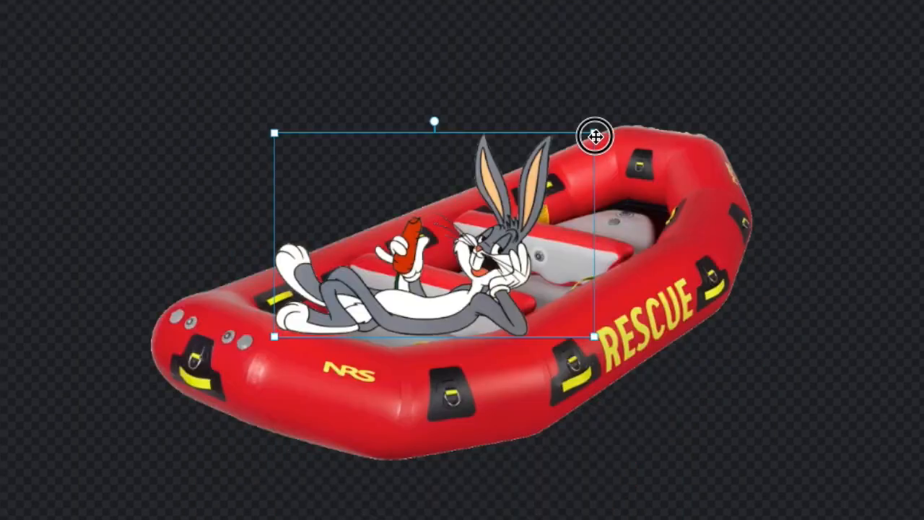
drag(595, 136, 553, 151)
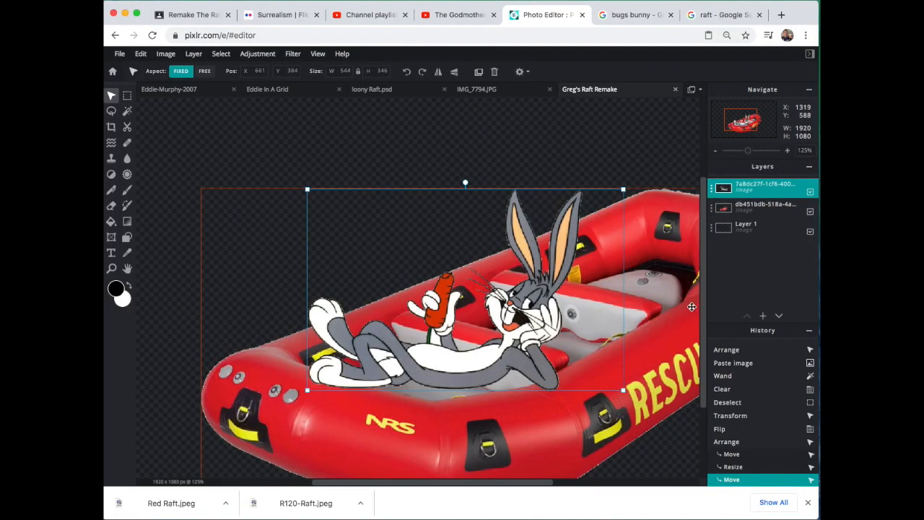
scroll(701, 297, down, 3)
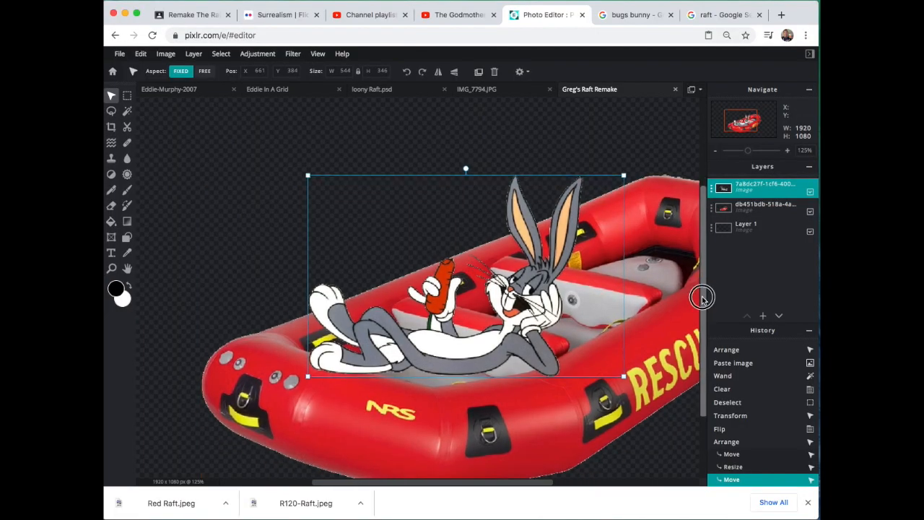
drag(419, 330, 416, 332)
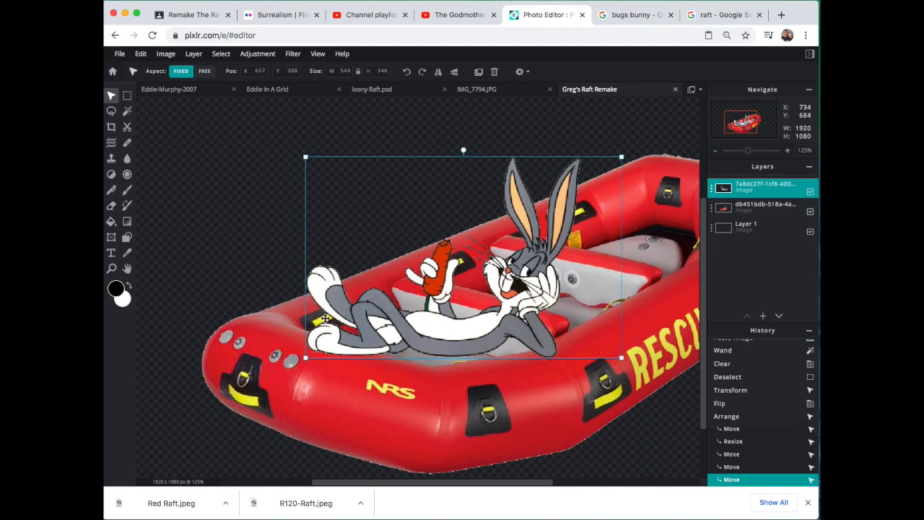
Step: Outline Bugs Bunny's lower foot where it overlaps the raft's front tube with a polygonal Lasso, delete it, and clear the selection
click(112, 111)
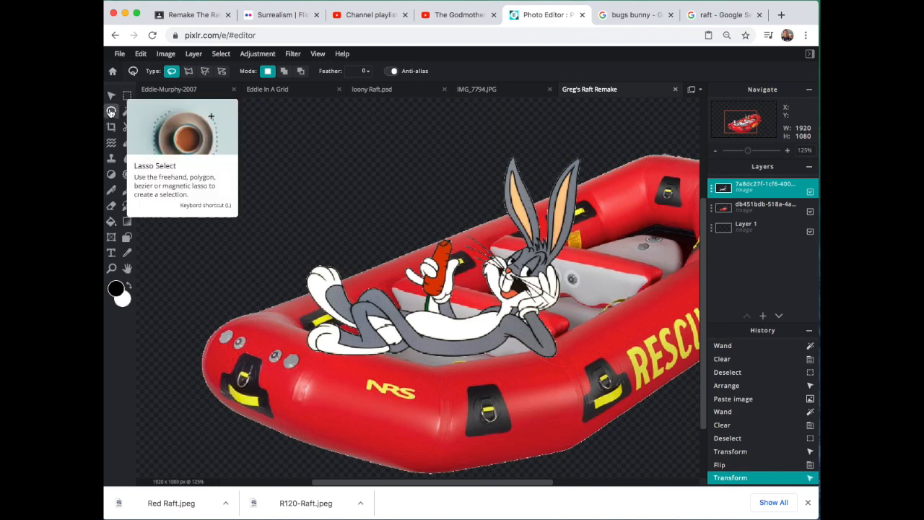
click(192, 75)
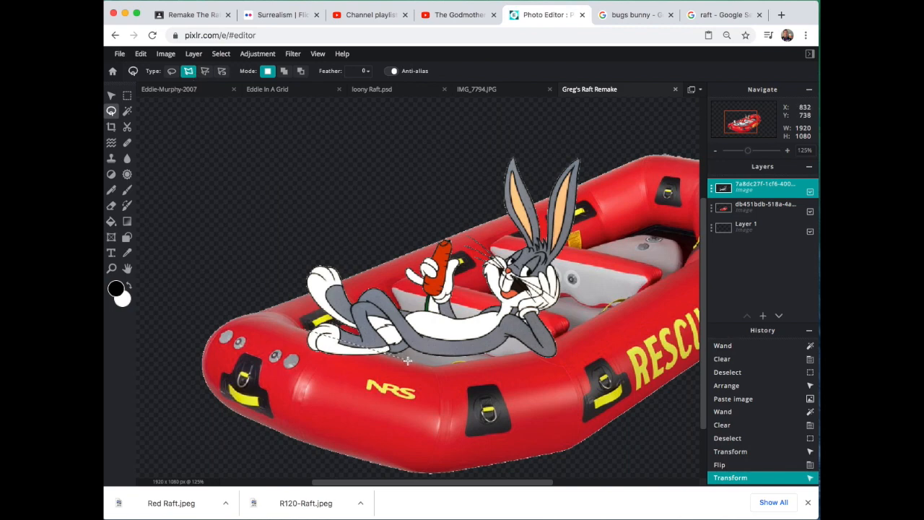
click(302, 330)
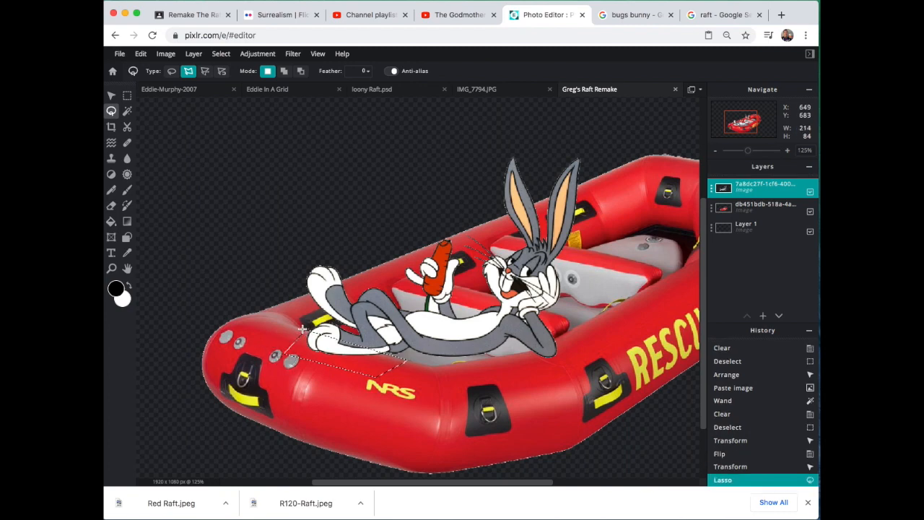
key(Delete)
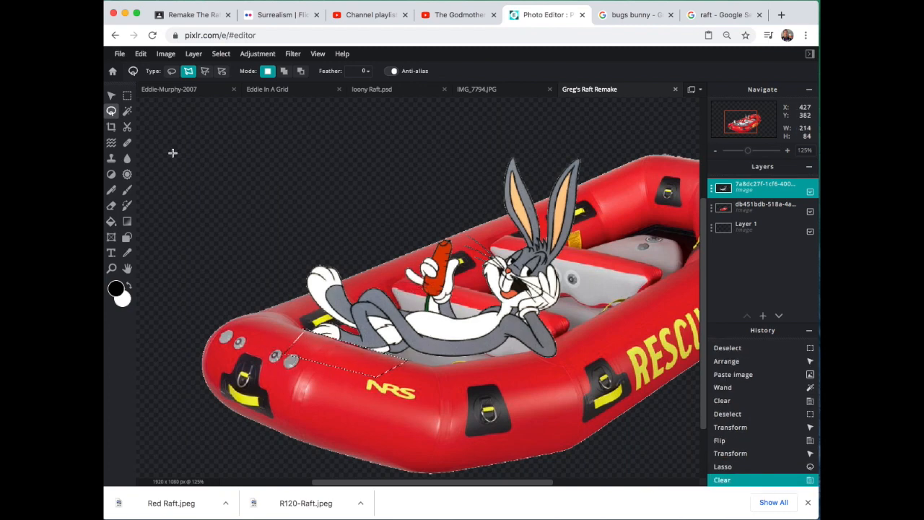
click(221, 54)
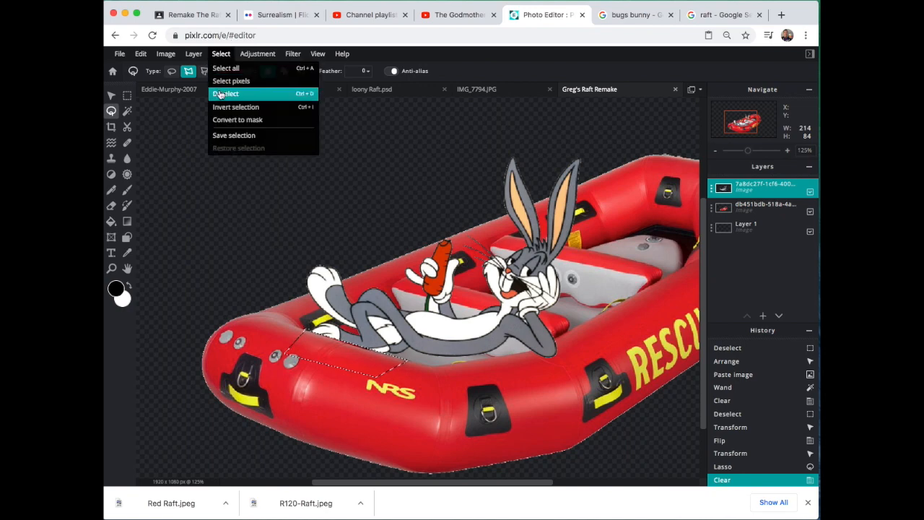
click(224, 93)
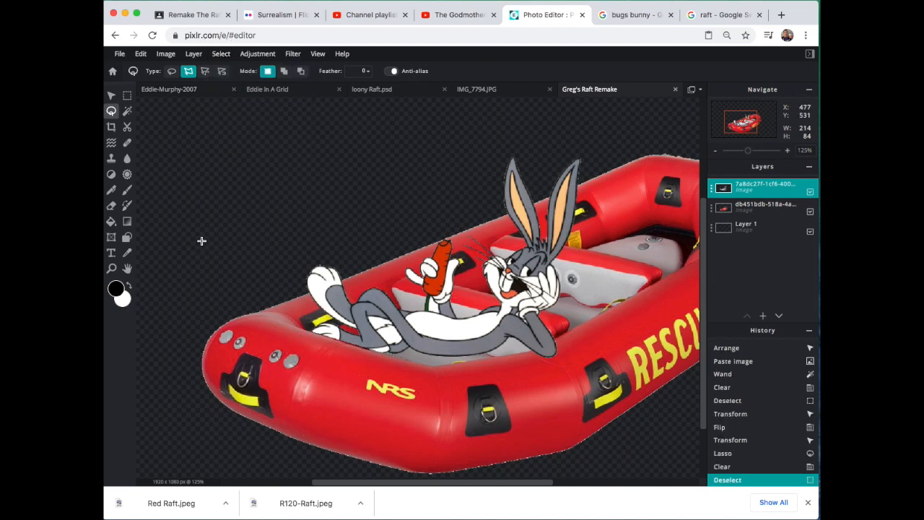
Step: Nudge the Bugs Bunny cut-out to X 656, Y 390 so he sits behind the raft's edge, and deselect the layer
click(111, 95)
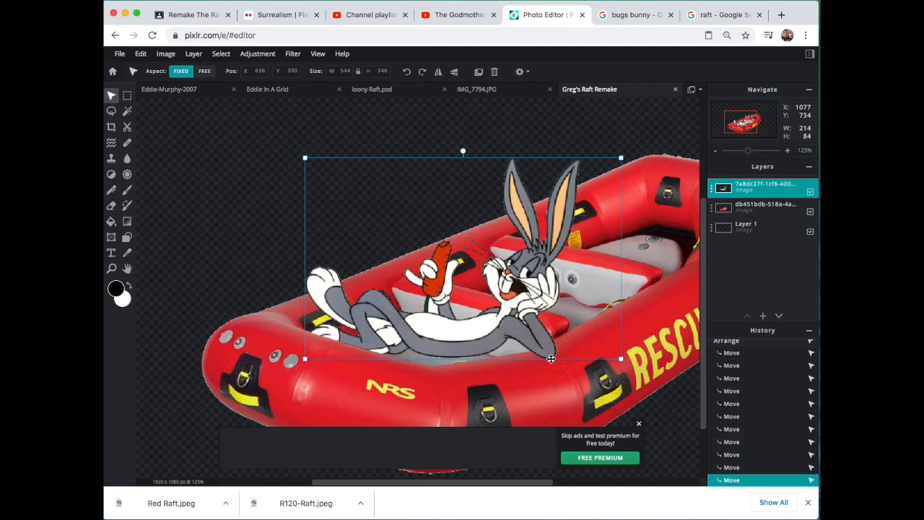
click(638, 424)
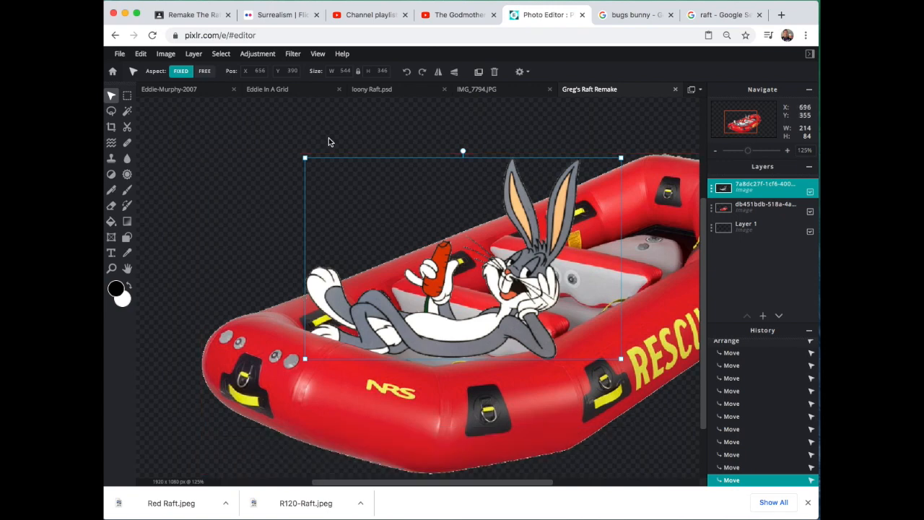
scroll(250, 236, down, 5)
click(570, 197)
scroll(633, 330, down, 3)
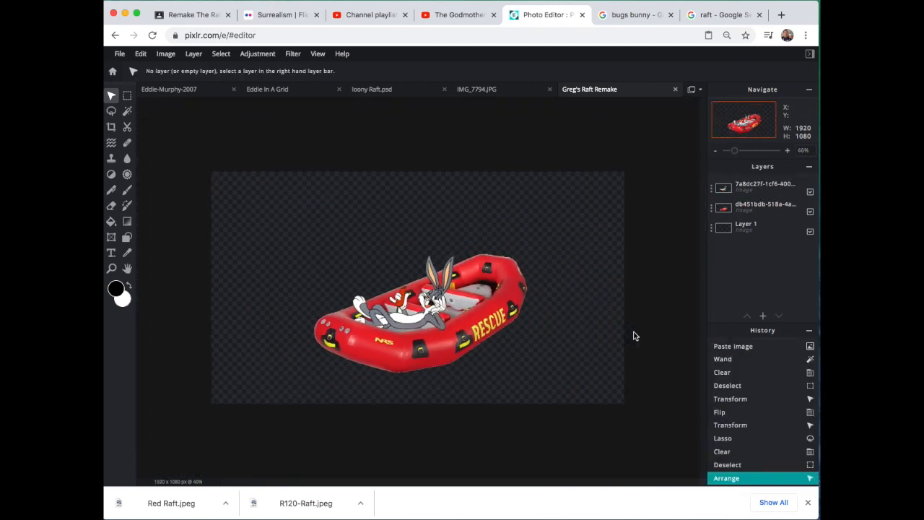
scroll(631, 332, down, 2)
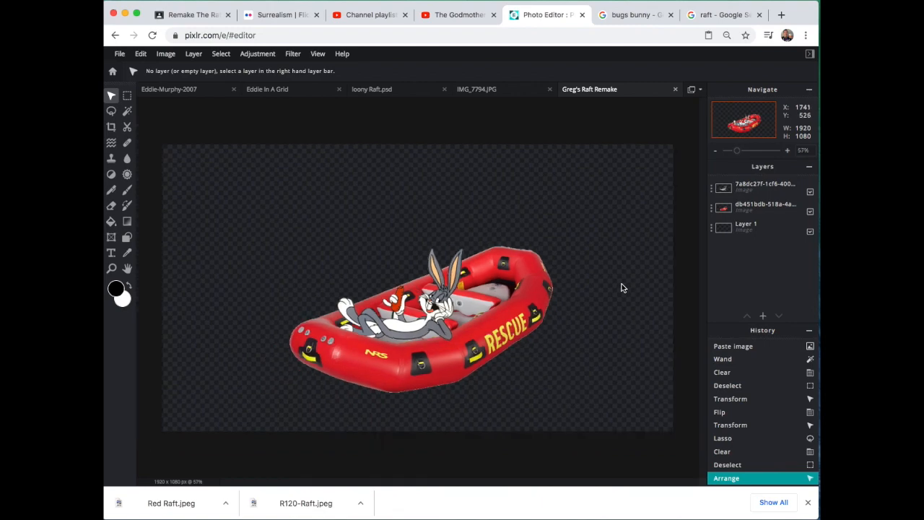
click(637, 15)
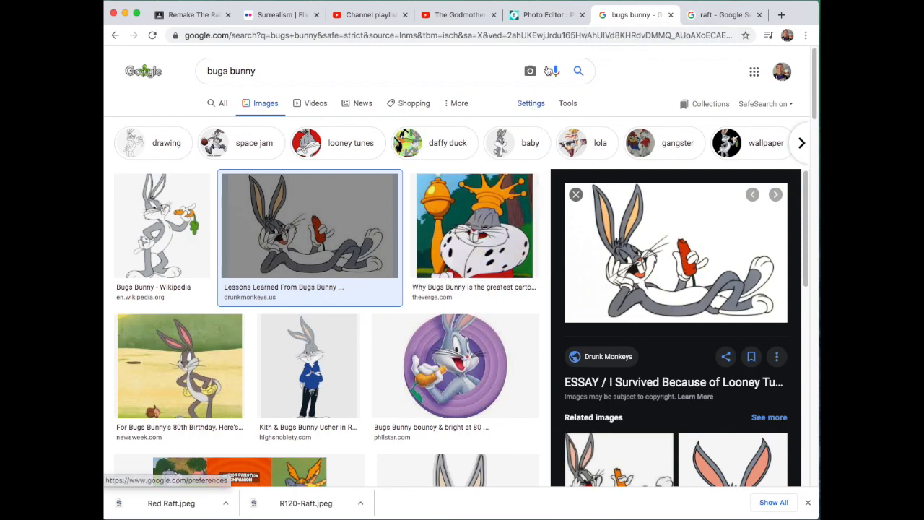
click(553, 17)
scroll(469, 244, up, 3)
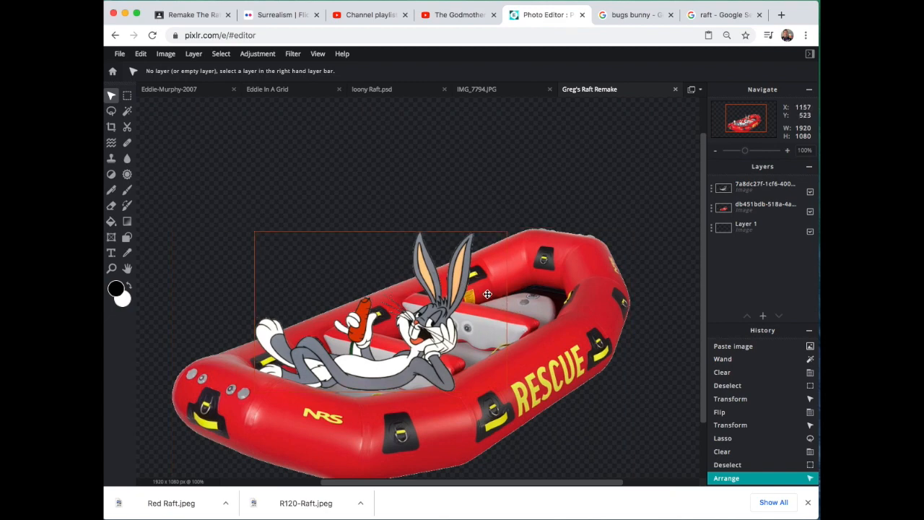
scroll(488, 294, down, 2)
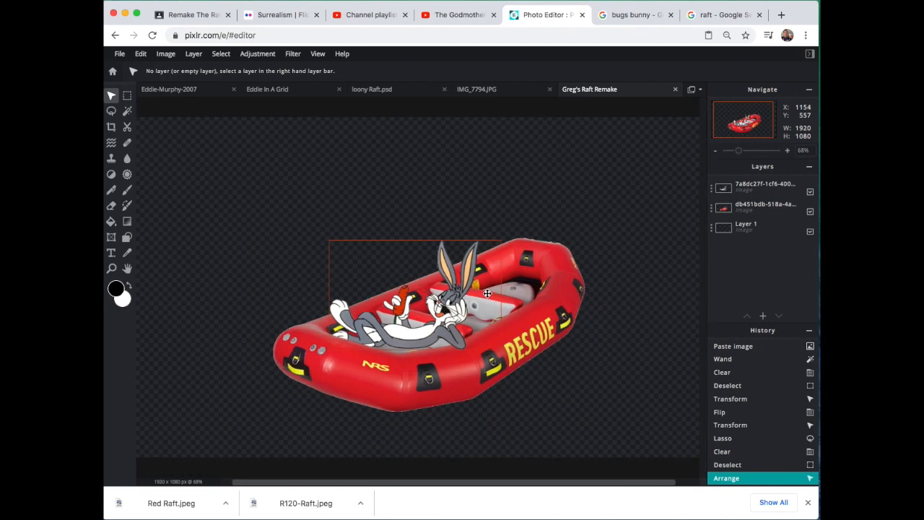
scroll(274, 207, down, 1)
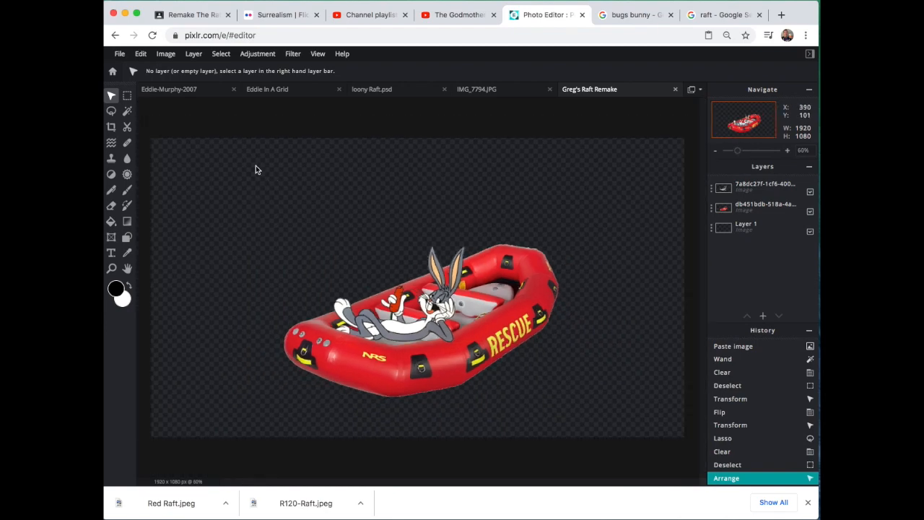
Step: Check the title wording on the reference poster in Google Classroom and add a text layer reading "Ride The Raft" in Pixlr E
click(112, 254)
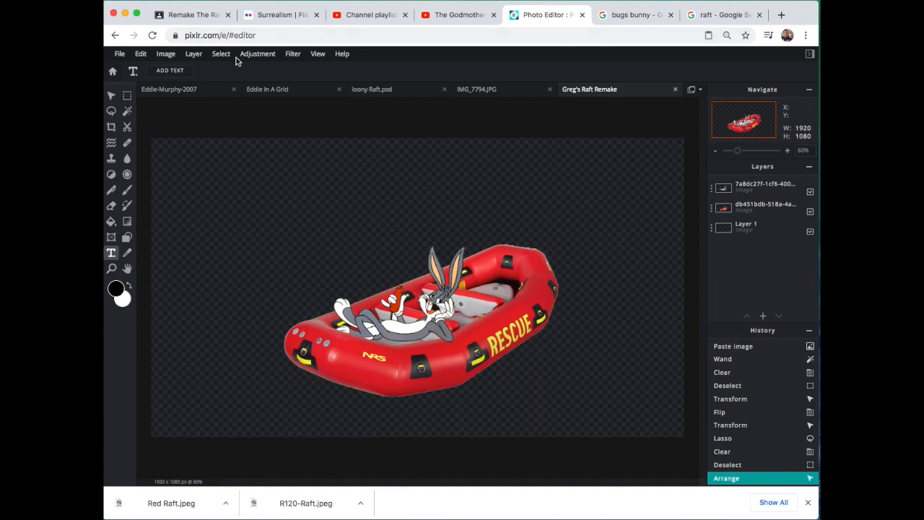
click(198, 15)
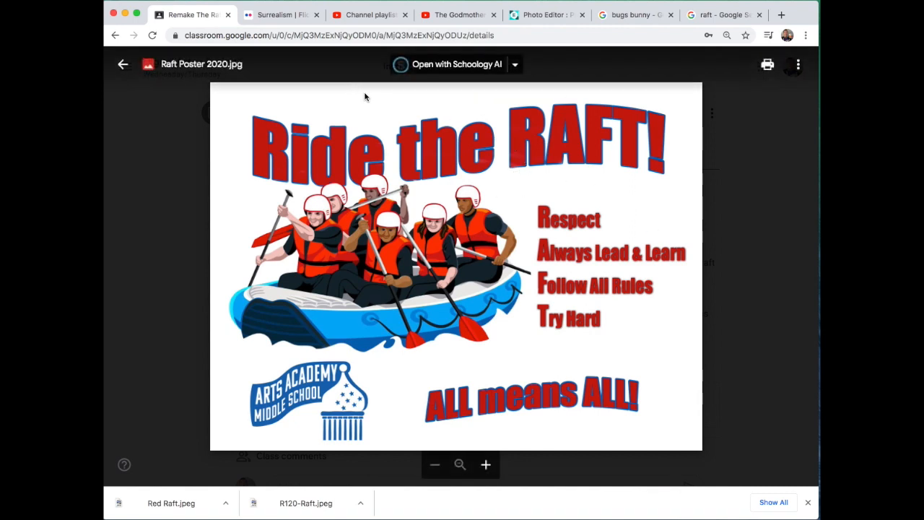
click(547, 15)
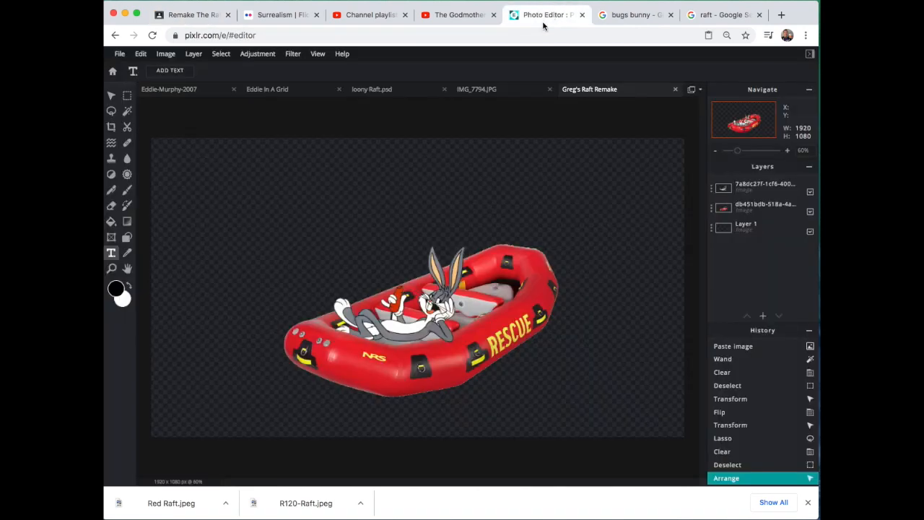
click(223, 213)
click(537, 296)
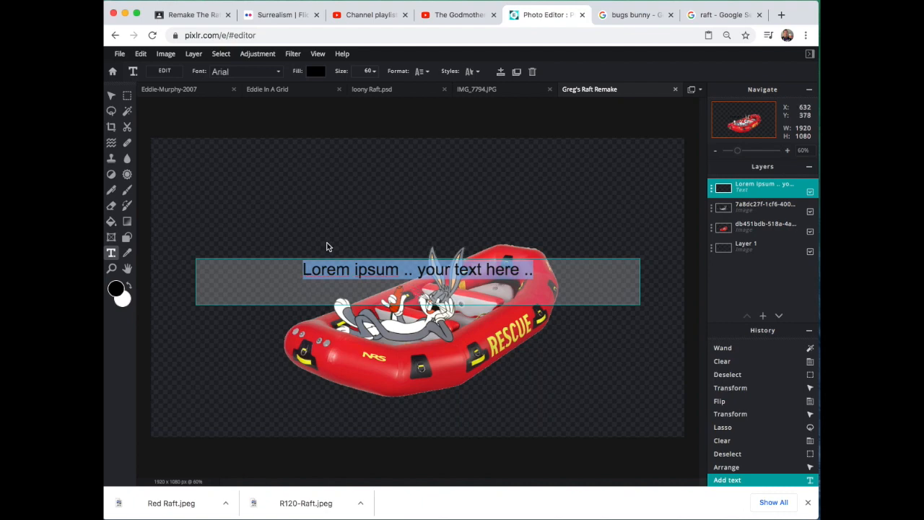
text(Ride)
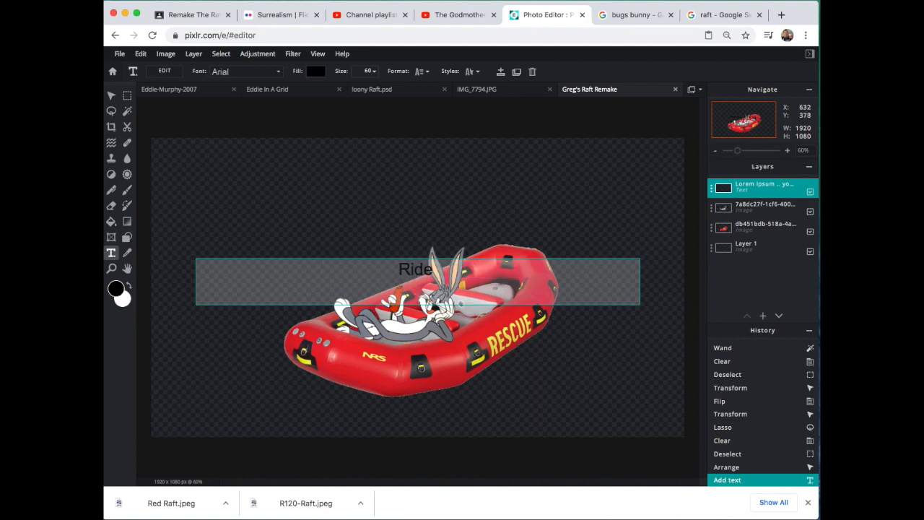
text( The Raft)
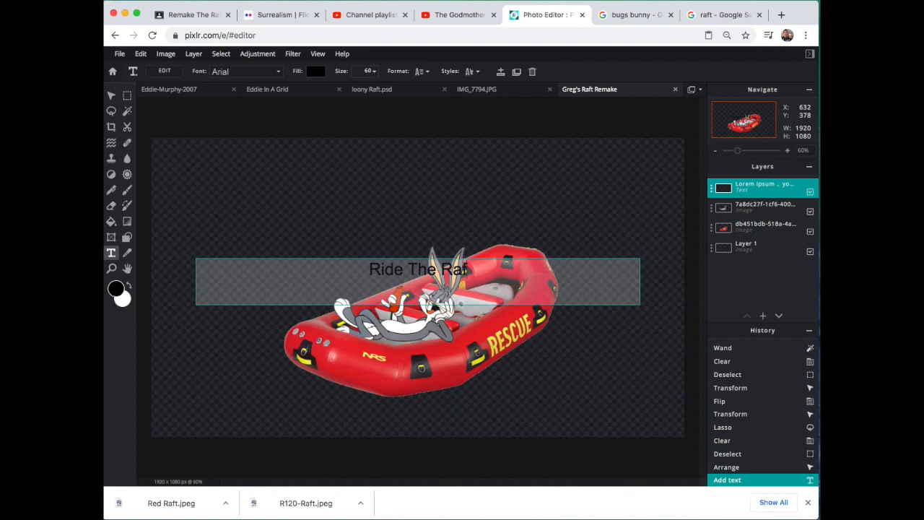
click(341, 233)
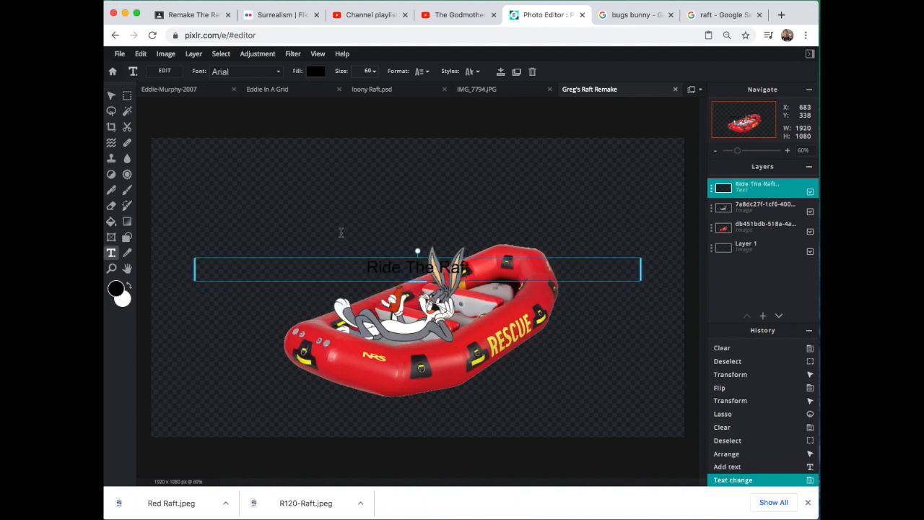
Step: Set the "Ride The Raft" text size to 125 and move the title above the raft, near the top edge of the canvas
drag(407, 274, 410, 202)
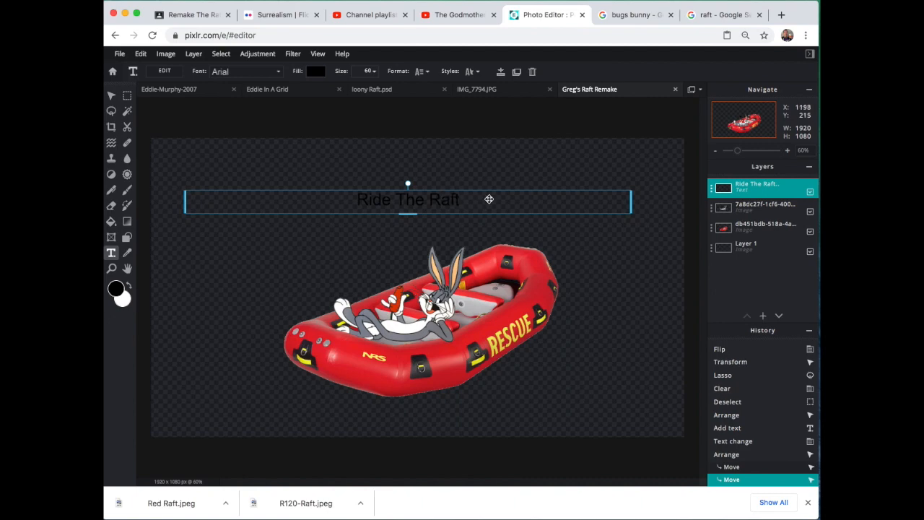
double_click(473, 199)
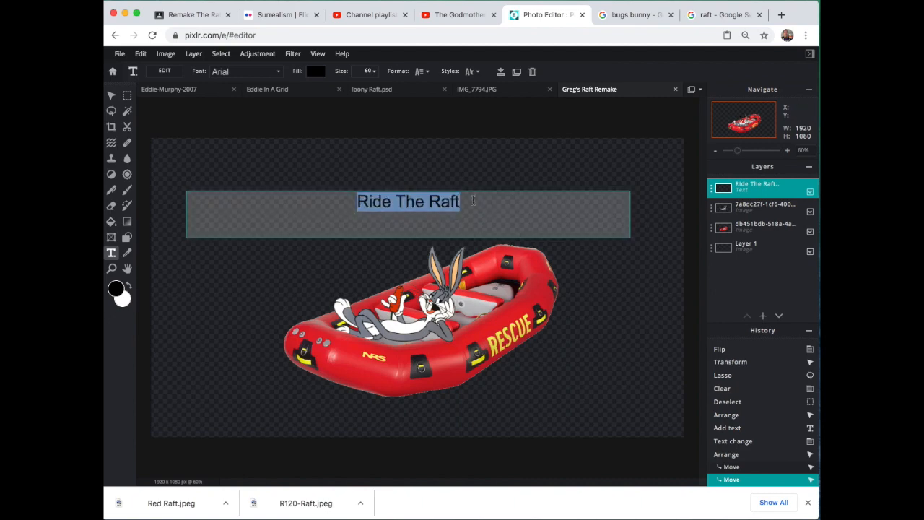
click(474, 202)
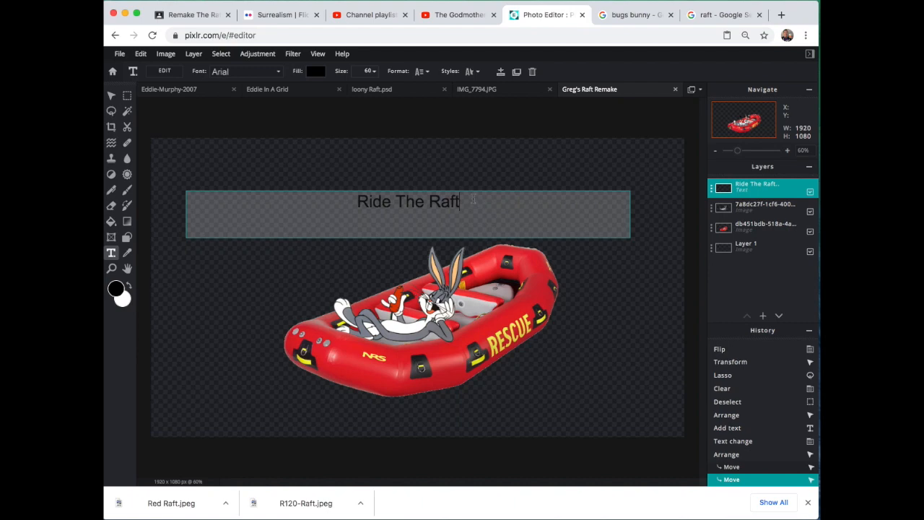
click(375, 71)
click(374, 71)
drag(310, 89, 326, 89)
click(392, 185)
click(408, 184)
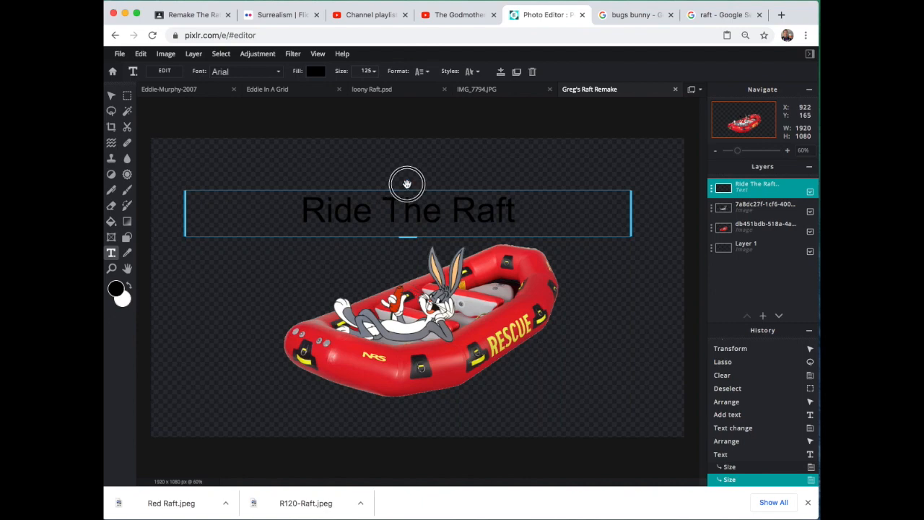
click(450, 170)
drag(434, 199, 441, 178)
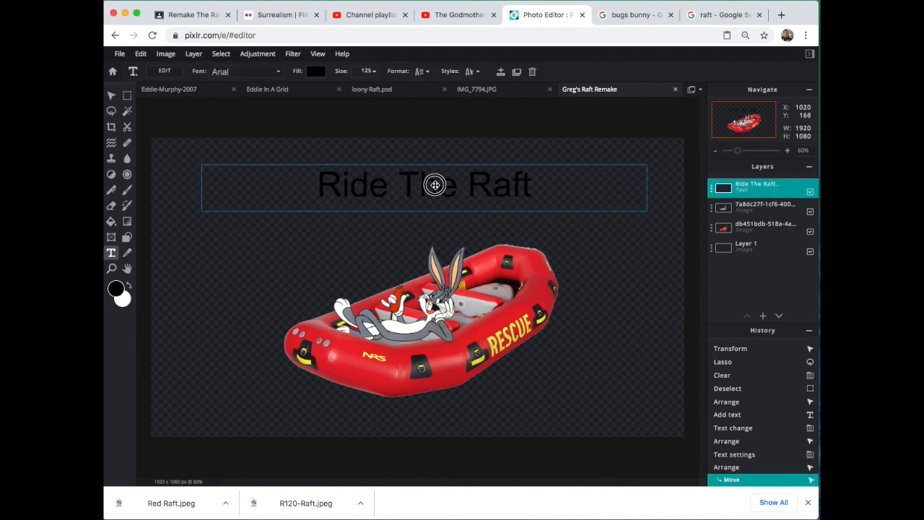
Step: Try to apply the Biker New font to the "Ride The Raft" title and dismiss the premium offer
double_click(434, 185)
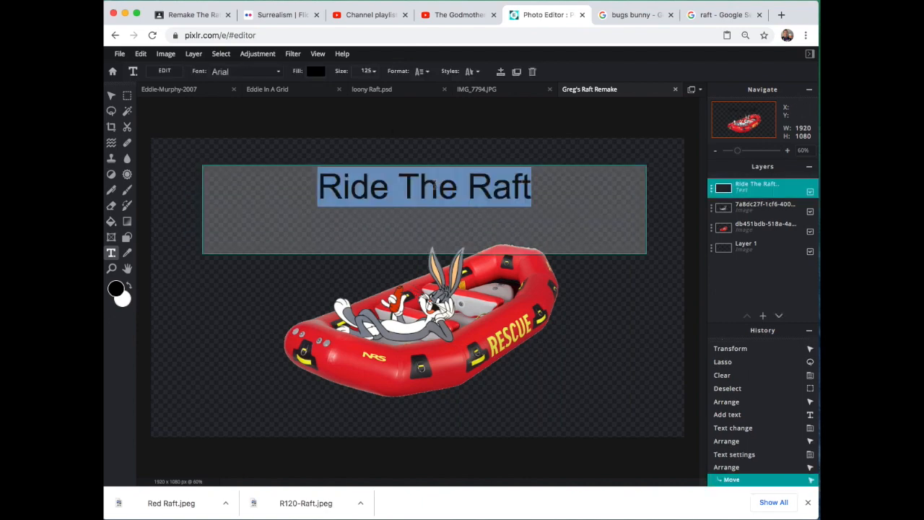
click(276, 71)
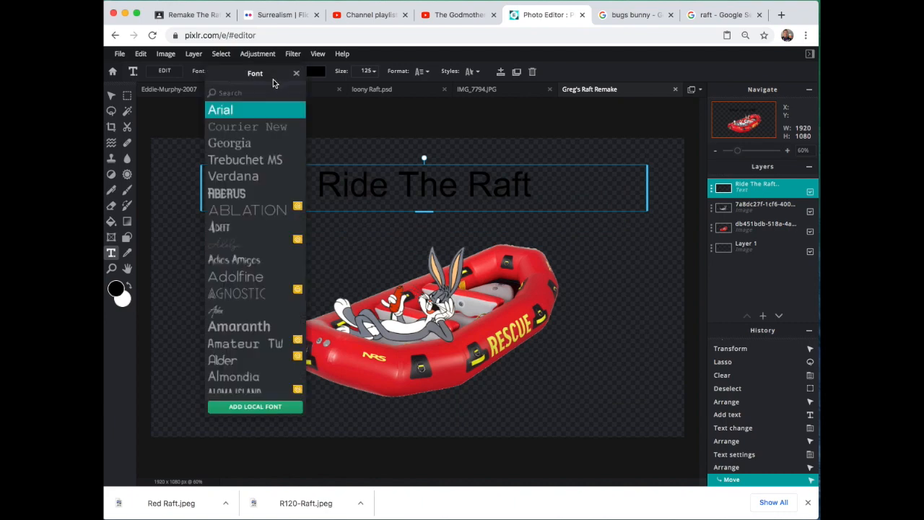
scroll(252, 242, down, 5)
scroll(249, 239, down, 1)
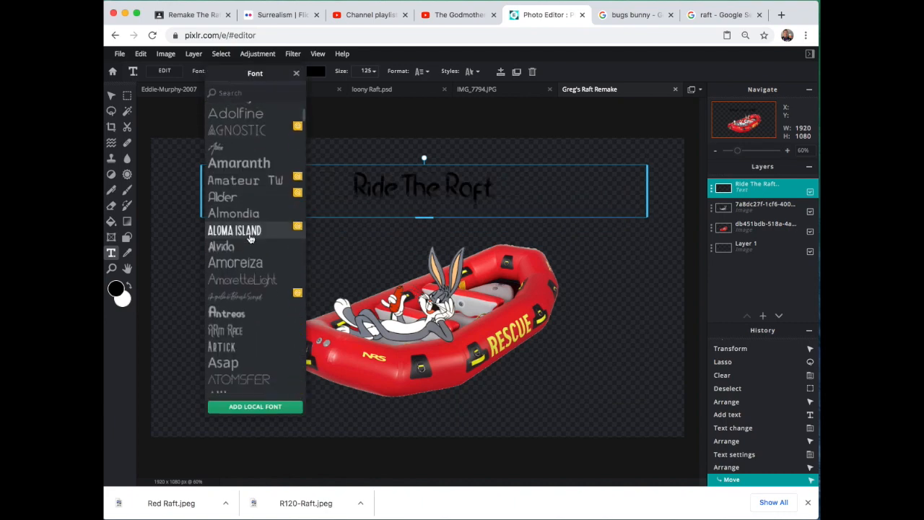
scroll(249, 238, down, 5)
scroll(248, 238, down, 4)
scroll(248, 237, down, 4)
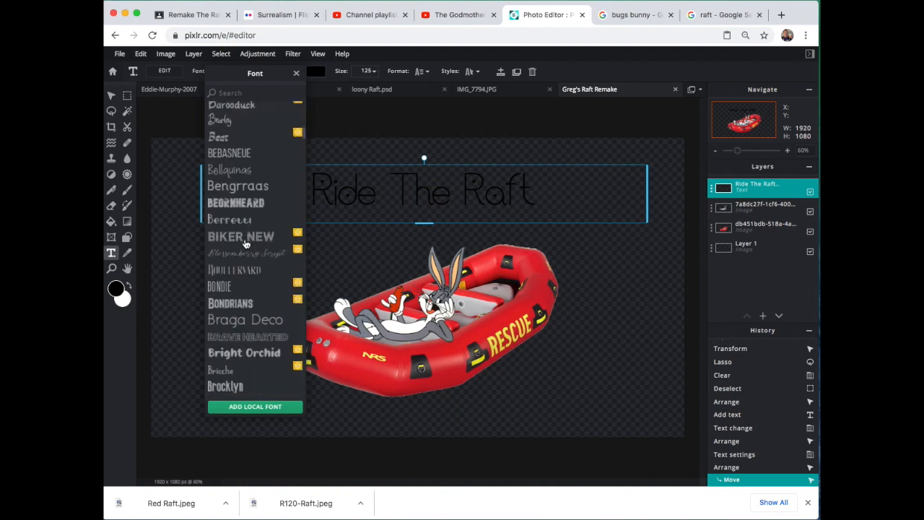
click(245, 242)
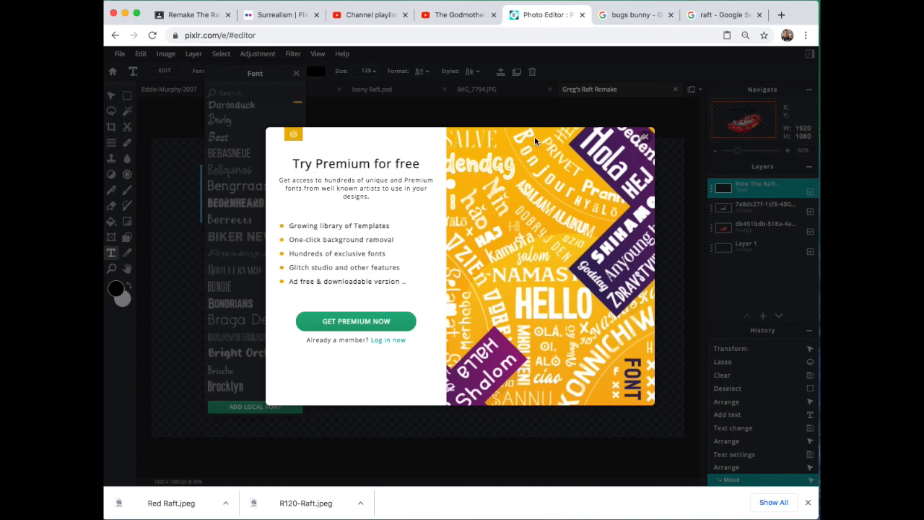
click(645, 137)
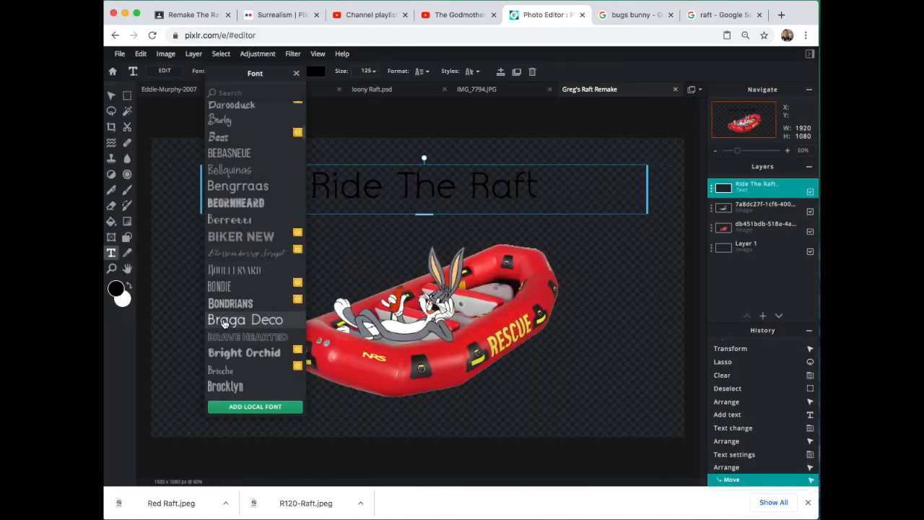
Step: Look through the font list and apply the free Daddy Day font to the "Ride The Raft" title
scroll(225, 323, down, 5)
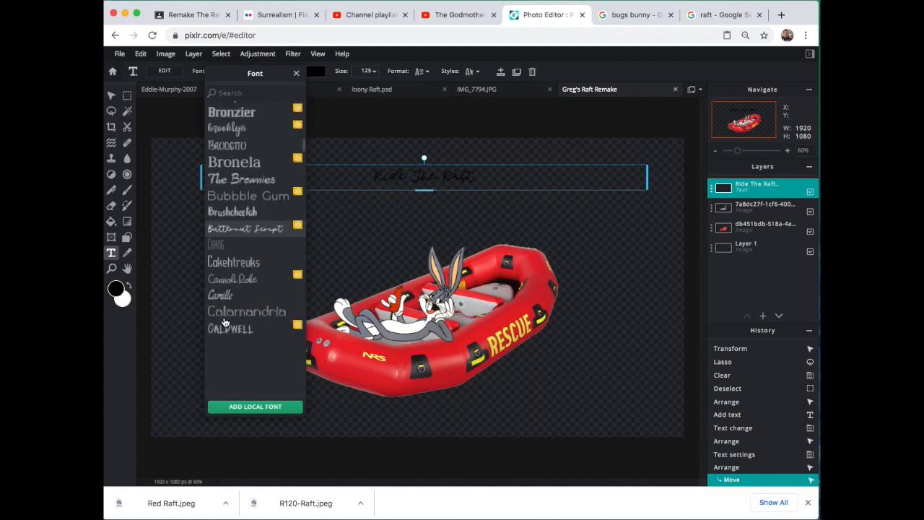
scroll(225, 323, down, 2)
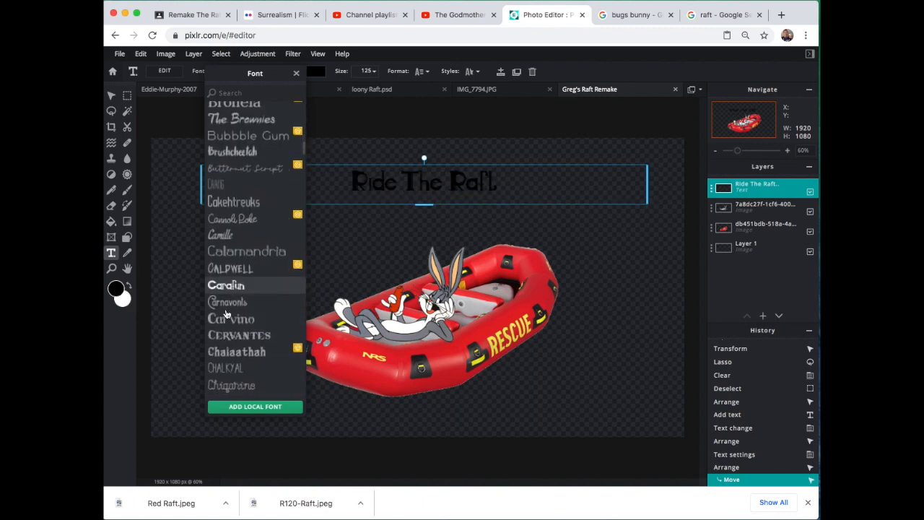
scroll(226, 315, down, 4)
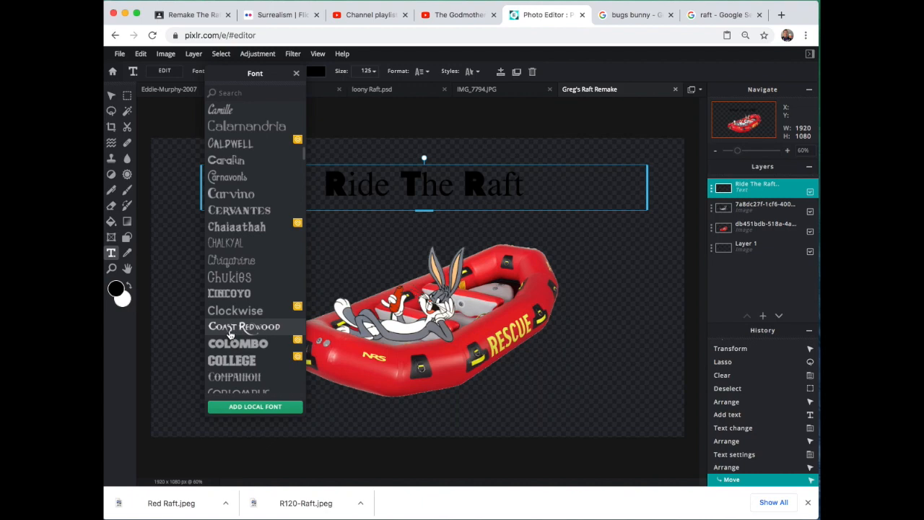
scroll(258, 307, down, 3)
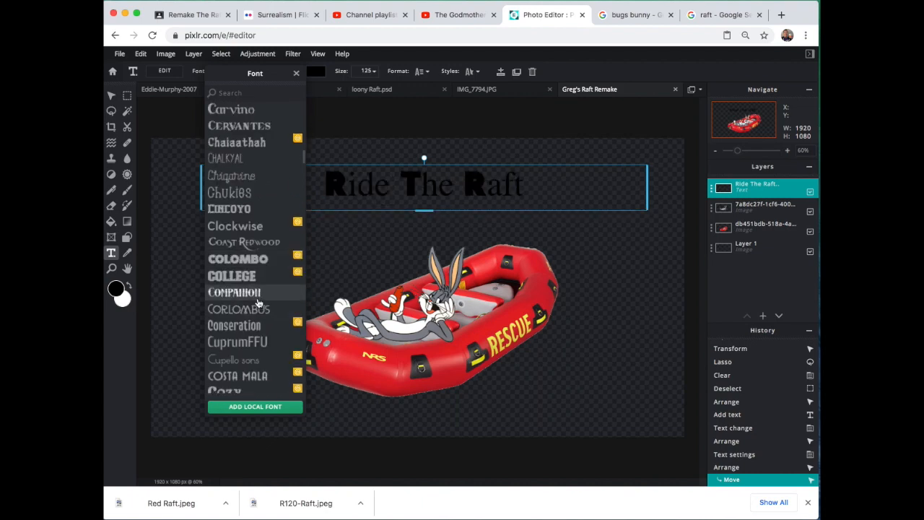
scroll(258, 304, down, 3)
scroll(253, 314, down, 1)
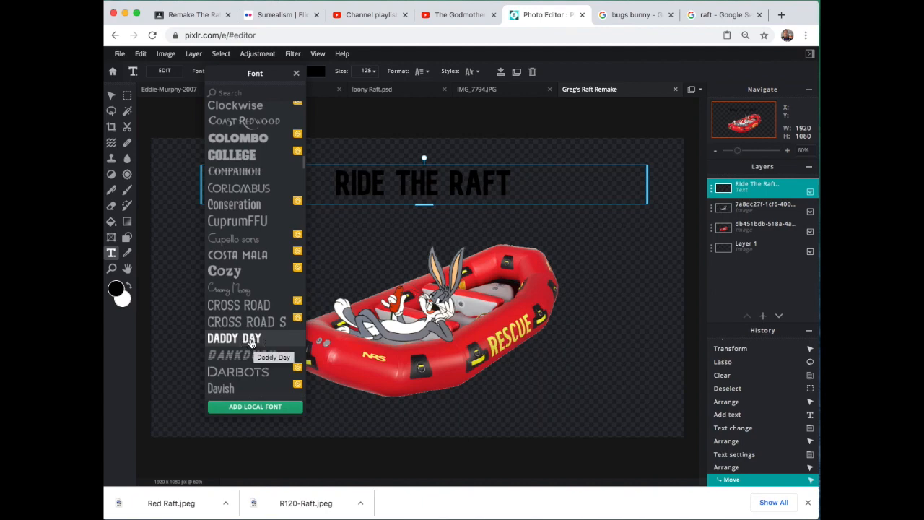
click(251, 339)
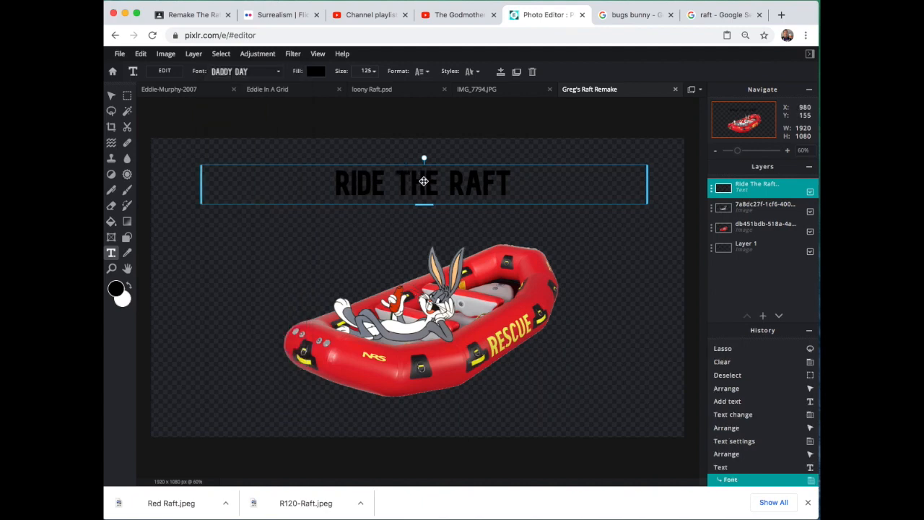
Step: Enlarge the title text to size 240 and move it up so it clears the raft and Bugs Bunny's ears
click(410, 186)
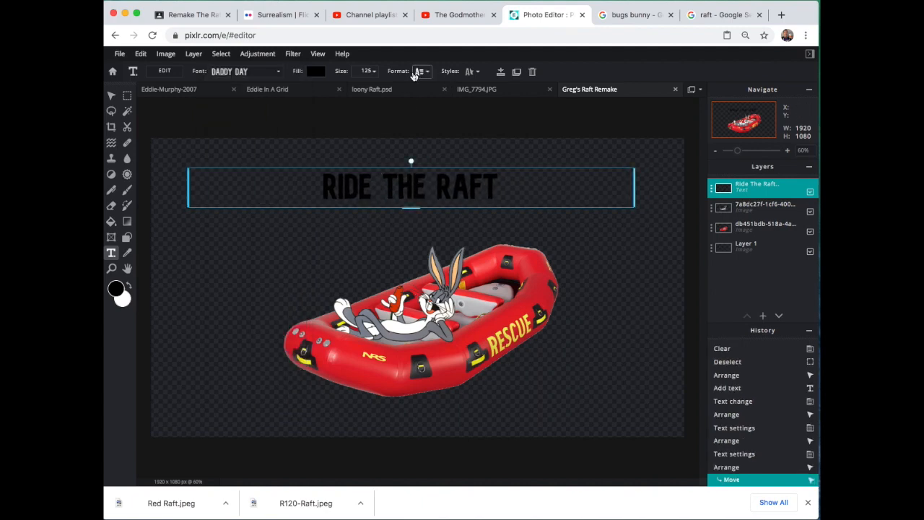
click(373, 71)
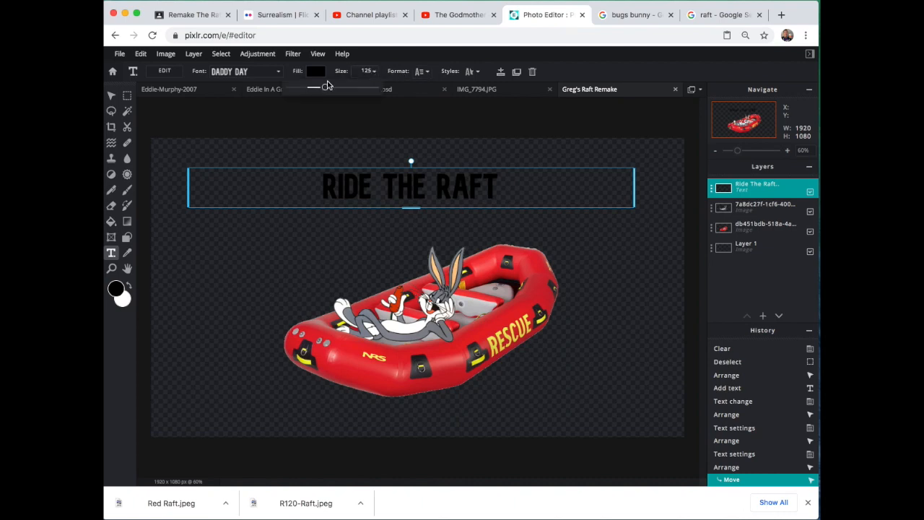
drag(326, 87, 332, 88)
click(401, 169)
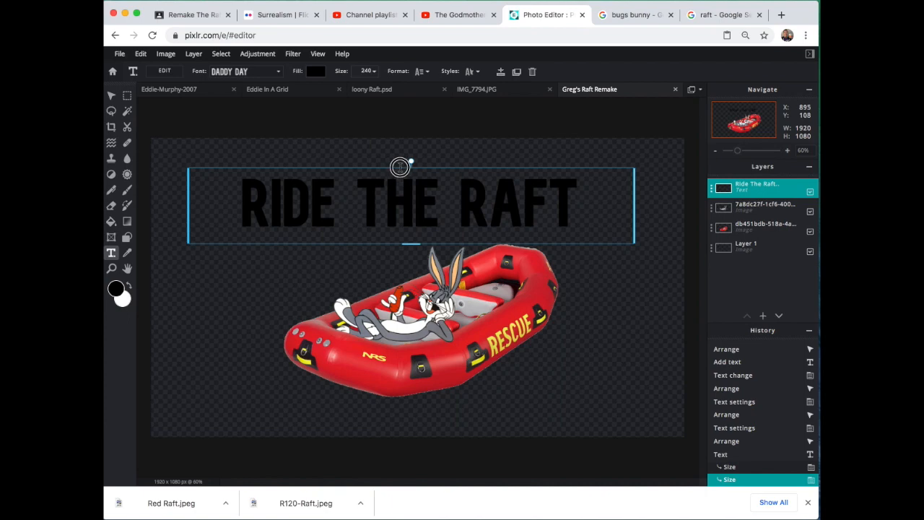
drag(416, 199, 415, 177)
Step: Fill the title with white, nudge it slightly higher above the raft, and deselect it
click(316, 70)
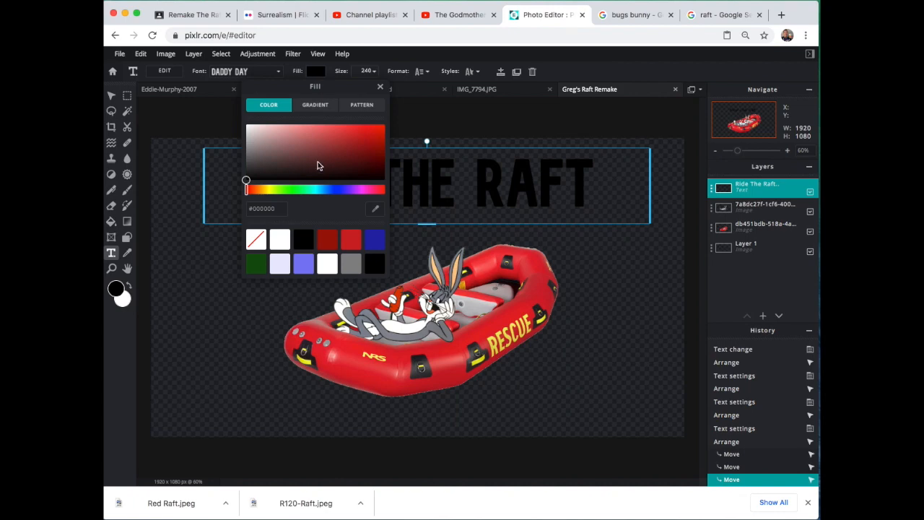
click(282, 245)
click(216, 168)
drag(340, 177, 341, 175)
click(348, 239)
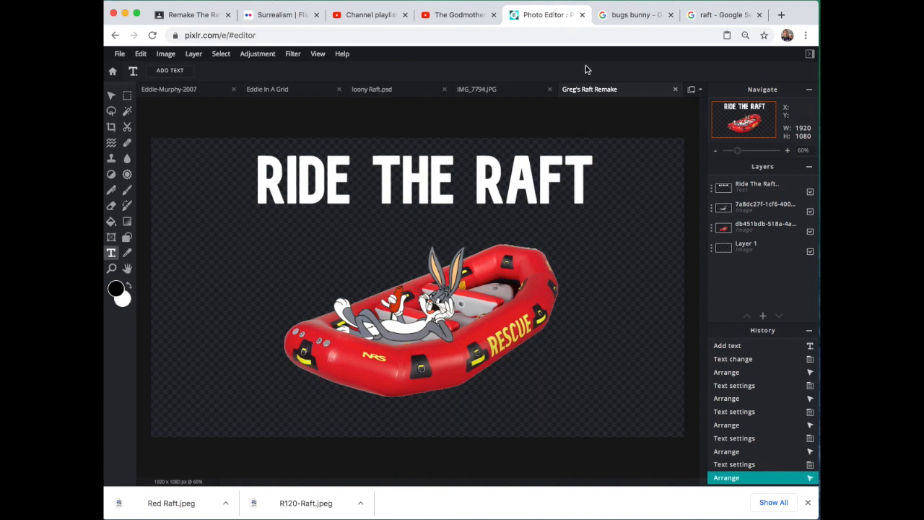
Step: Get the brush ready and add a new empty layer placed between the title and the Bugs Bunny layer
click(128, 194)
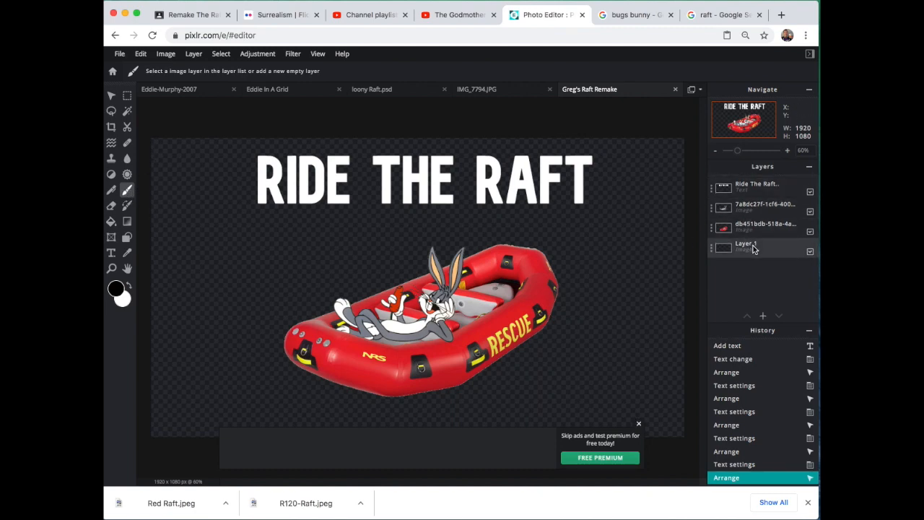
click(640, 424)
click(184, 55)
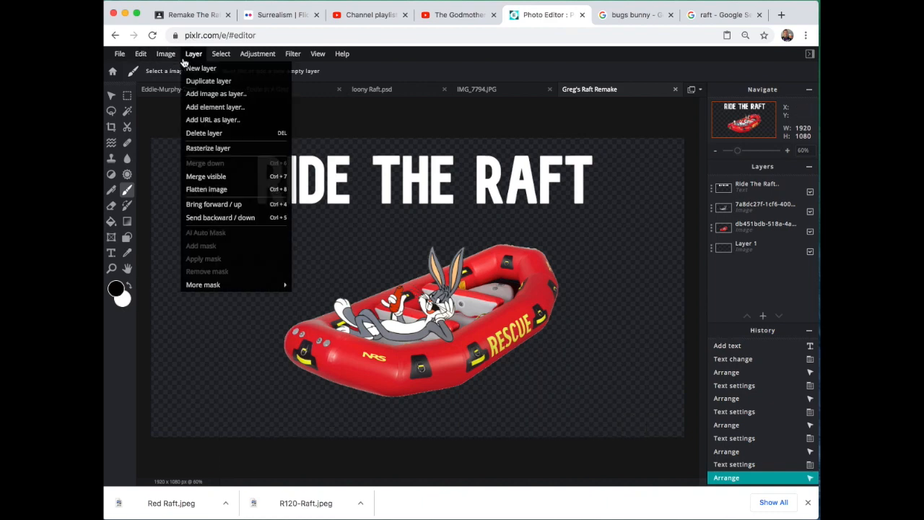
click(189, 66)
drag(717, 188, 792, 212)
click(810, 232)
click(810, 231)
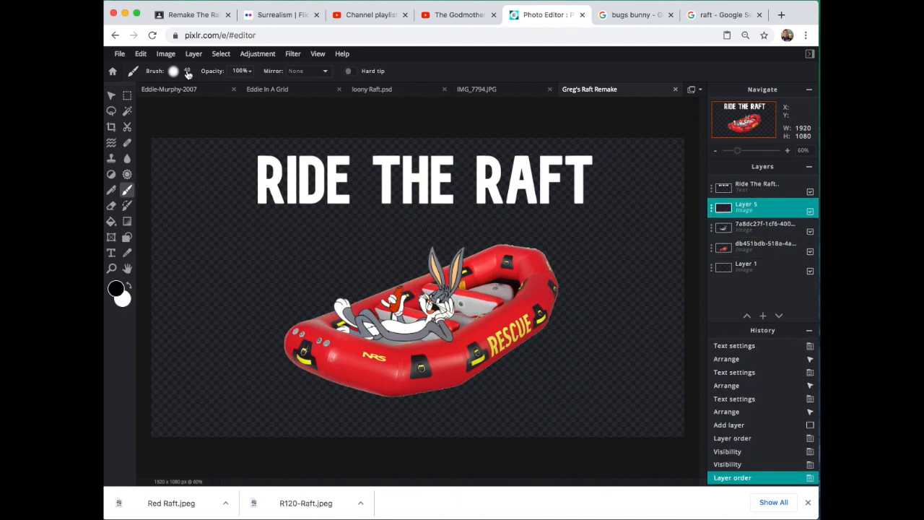
Step: Set the brush to 300 px with increased softness and switch the paint colour to white
click(188, 74)
click(218, 106)
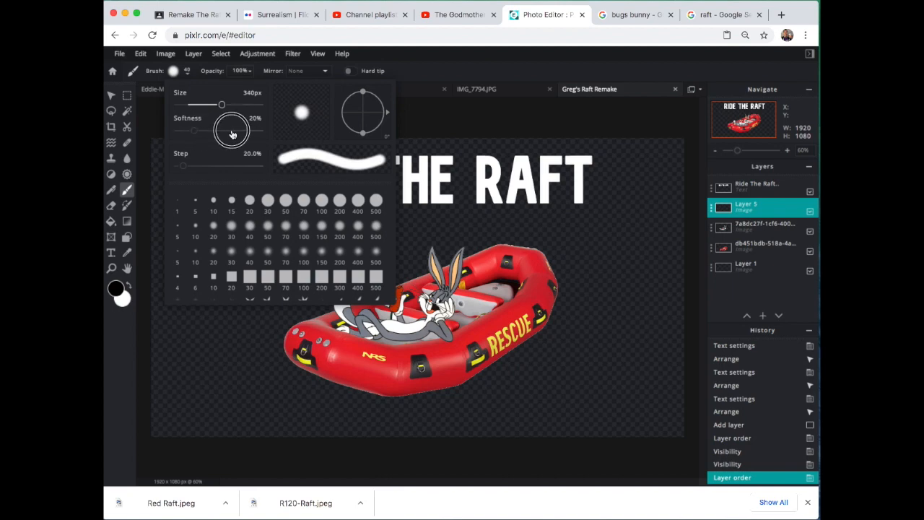
click(189, 73)
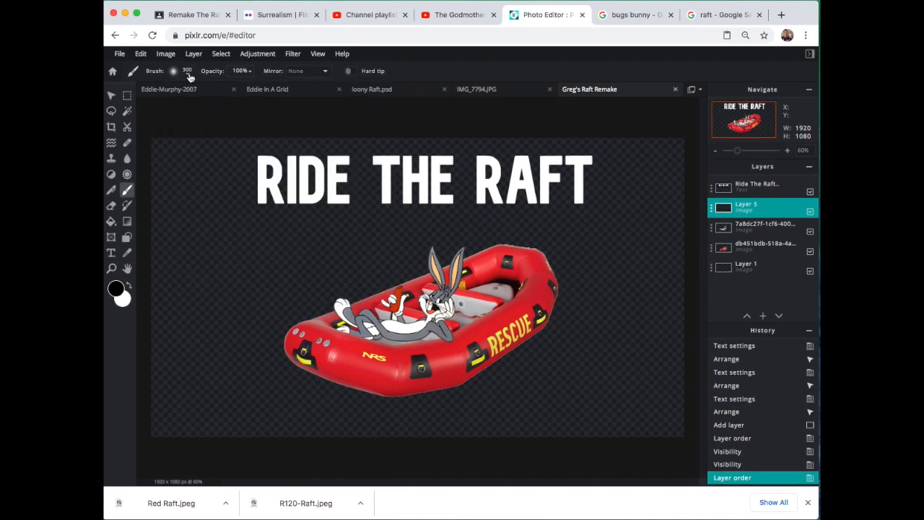
click(188, 73)
drag(194, 131, 233, 131)
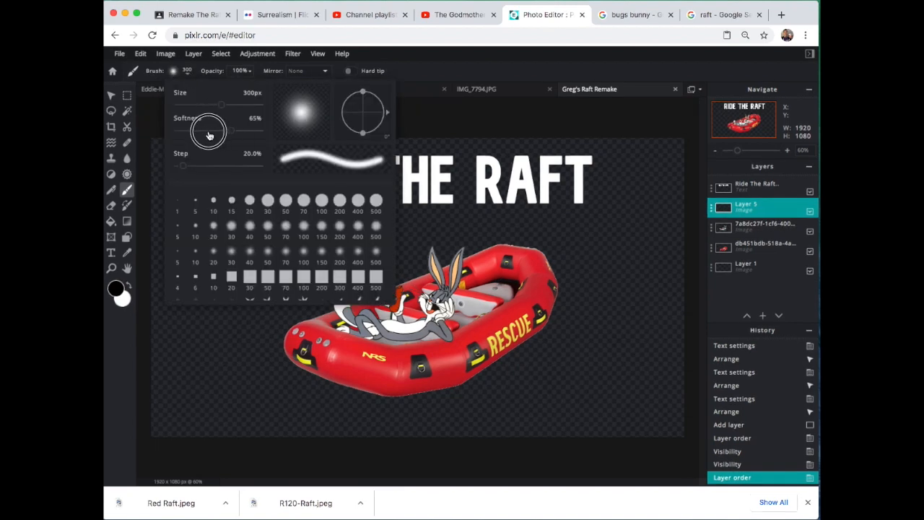
click(187, 73)
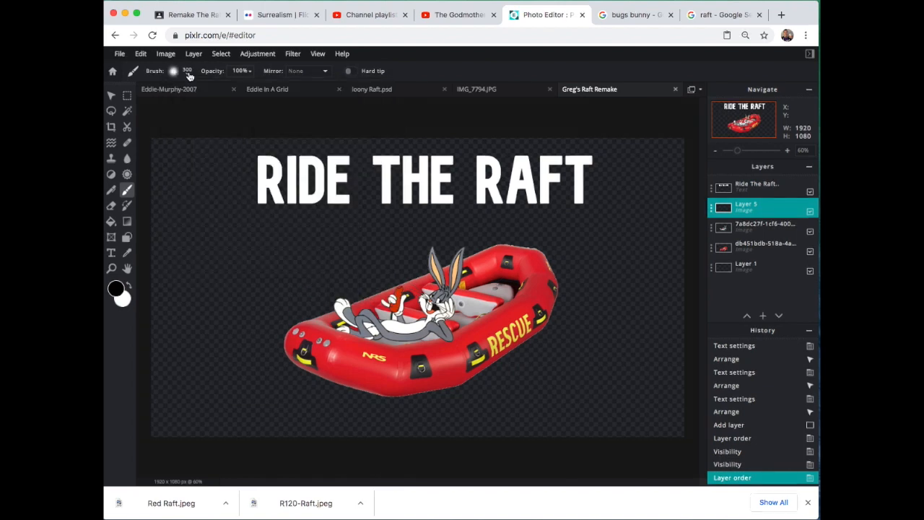
click(129, 287)
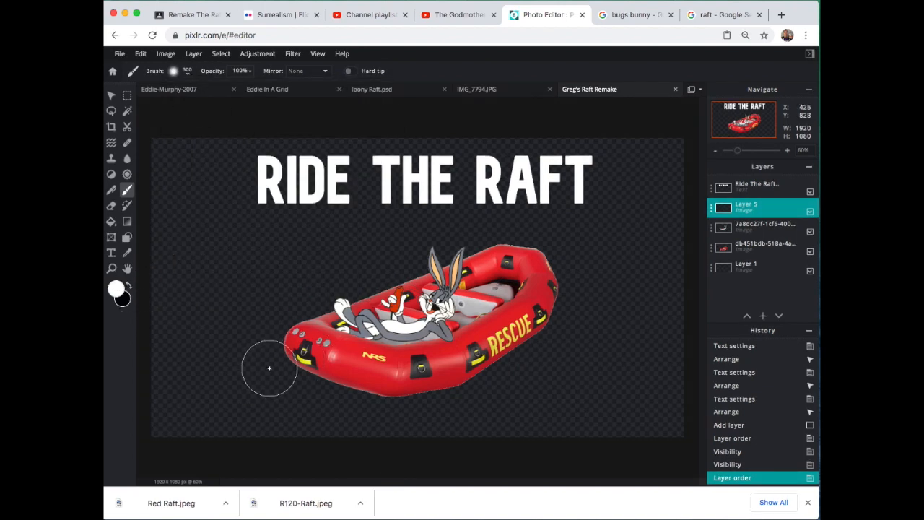
Step: Try a full-opacity white brush stroke along the raft's lower front edge and undo it
mouse_move(265, 361)
mouse_down()
mouse_move(264, 371)
mouse_move(354, 390)
mouse_up()
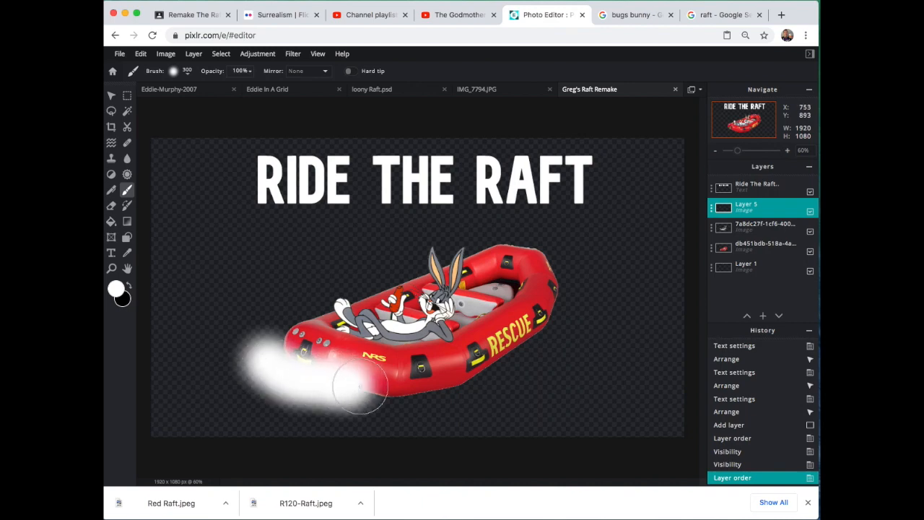
click(141, 54)
click(145, 68)
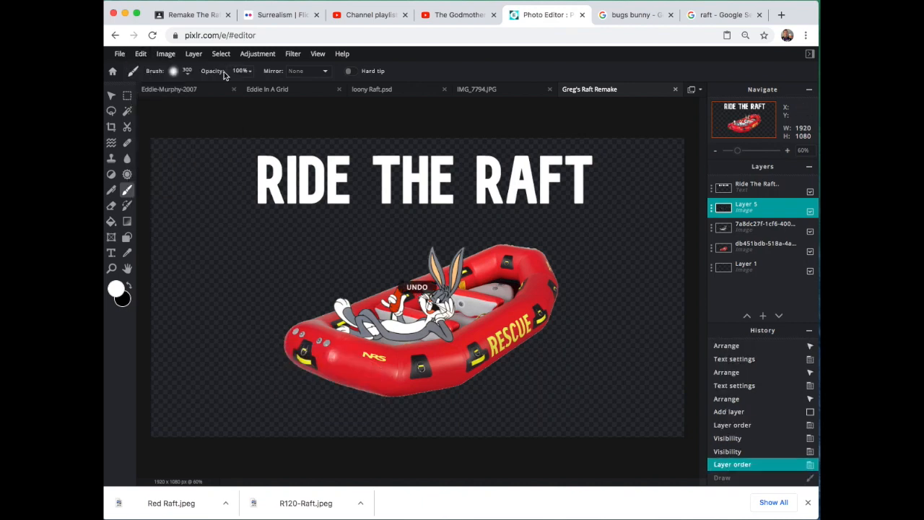
Step: Lower the brush opacity to 47% and paint soft white mist along the raft's lower edge from bow to stern
click(248, 72)
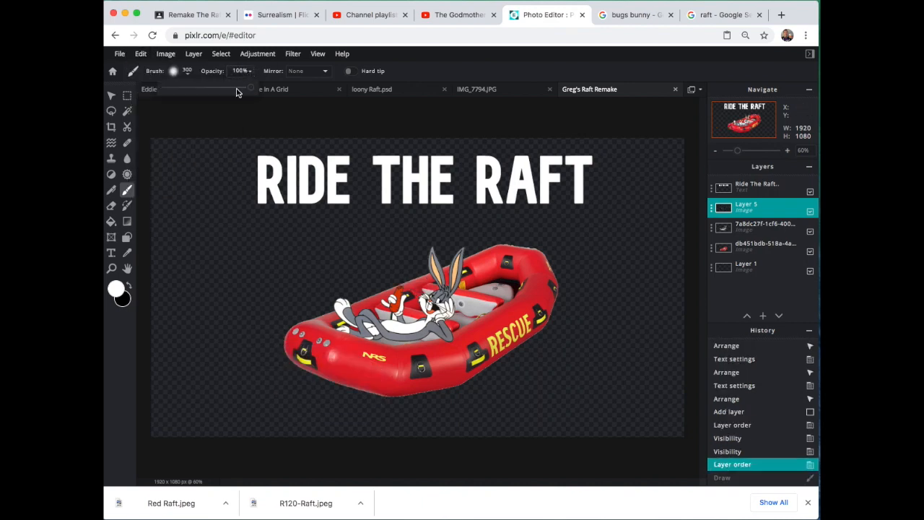
drag(225, 94, 206, 92)
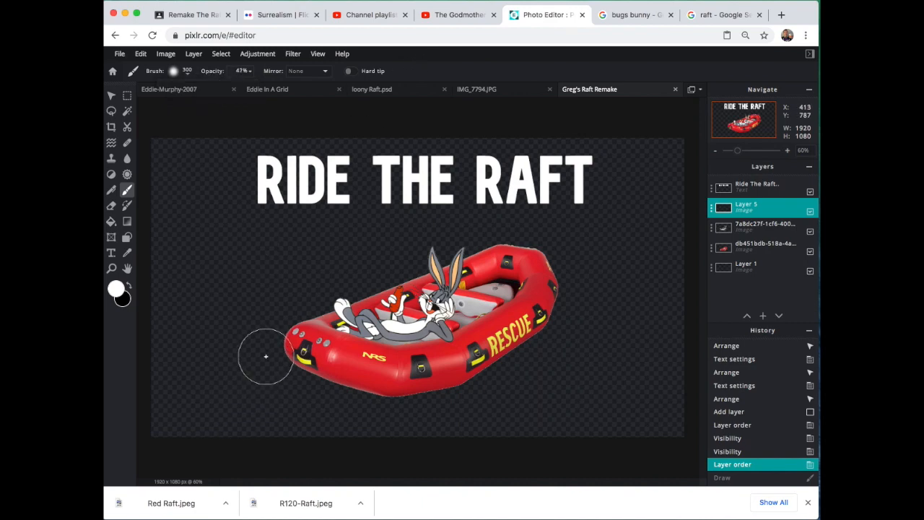
mouse_move(267, 355)
mouse_down()
mouse_move(323, 365)
mouse_move(399, 391)
mouse_move(459, 389)
mouse_move(550, 347)
mouse_move(567, 307)
mouse_move(582, 289)
mouse_up()
mouse_move(283, 338)
mouse_down()
mouse_move(330, 375)
mouse_move(424, 386)
mouse_move(499, 365)
mouse_move(568, 313)
mouse_move(556, 339)
mouse_move(541, 342)
mouse_move(599, 299)
mouse_up()
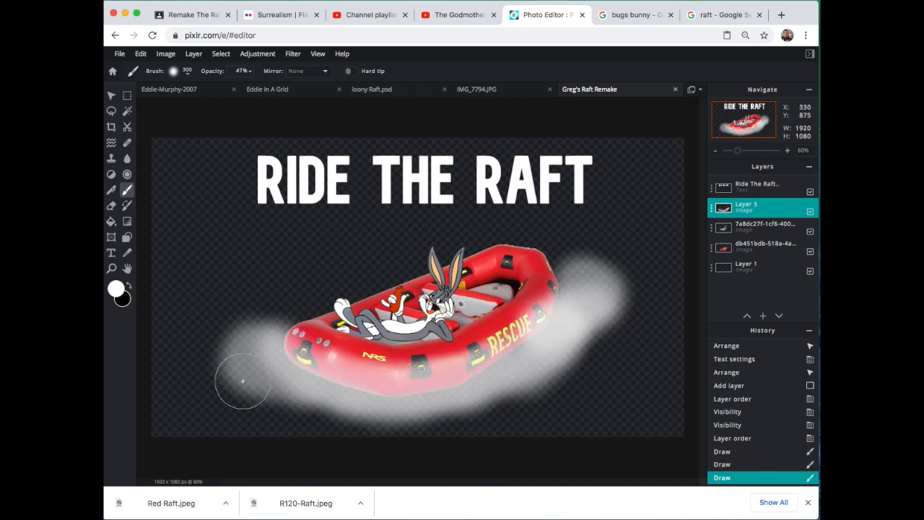
Step: Switch to the Bugs Bunny search in Google Images and search for "roaring rapids" instead
click(639, 15)
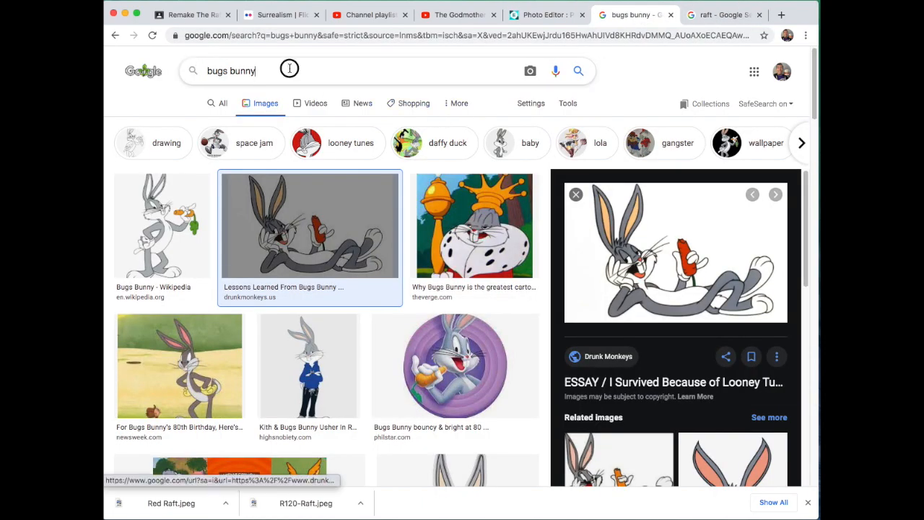
drag(289, 71, 173, 66)
text(r)
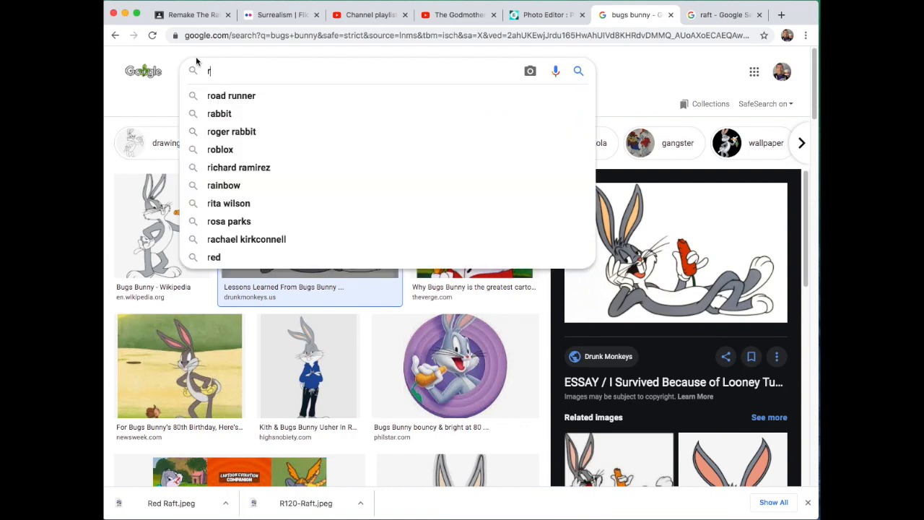
text(oaring rapids)
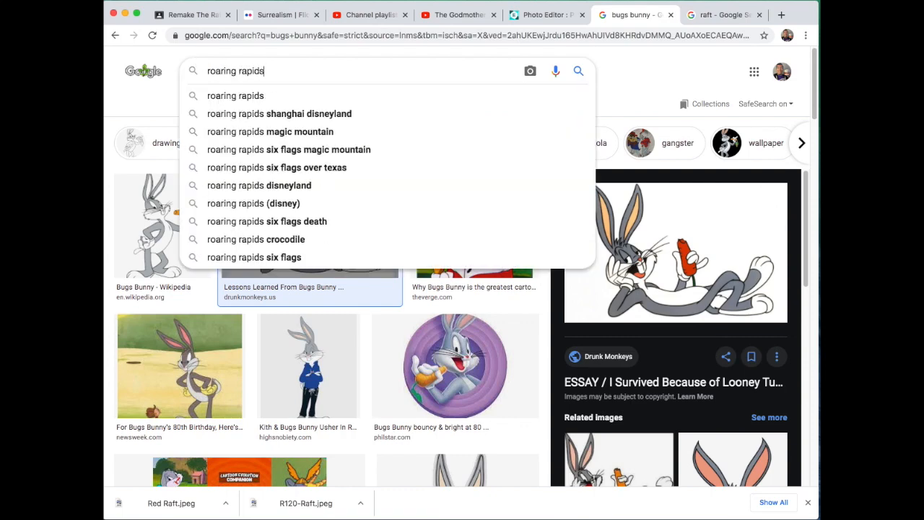
key(Return)
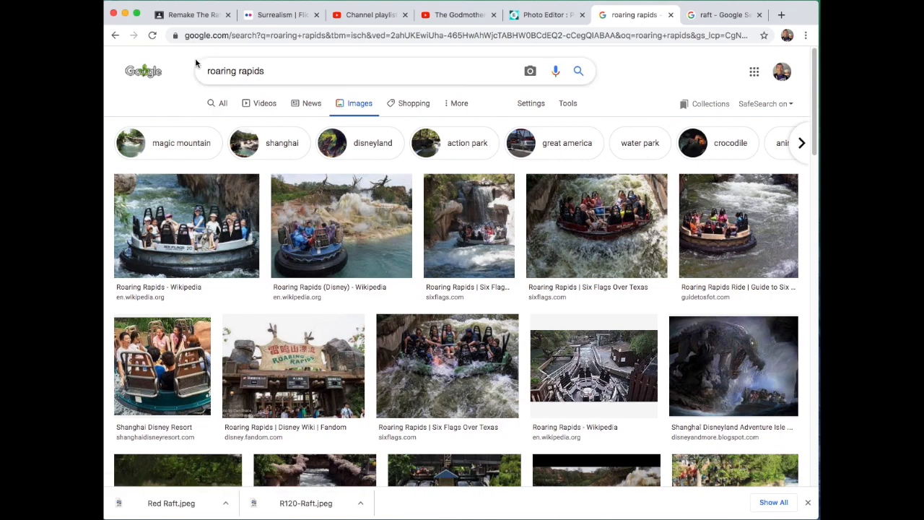
Step: Browse the roaring rapids image results, including the Idaho River Journeys picture, for a usable water background
scroll(351, 230, down, 1)
scroll(352, 230, down, 3)
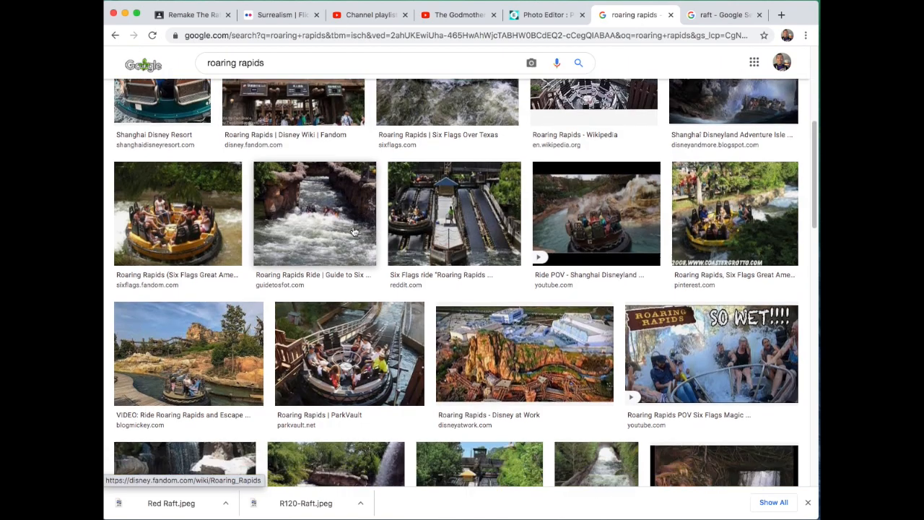
scroll(354, 231, down, 5)
scroll(354, 232, down, 3)
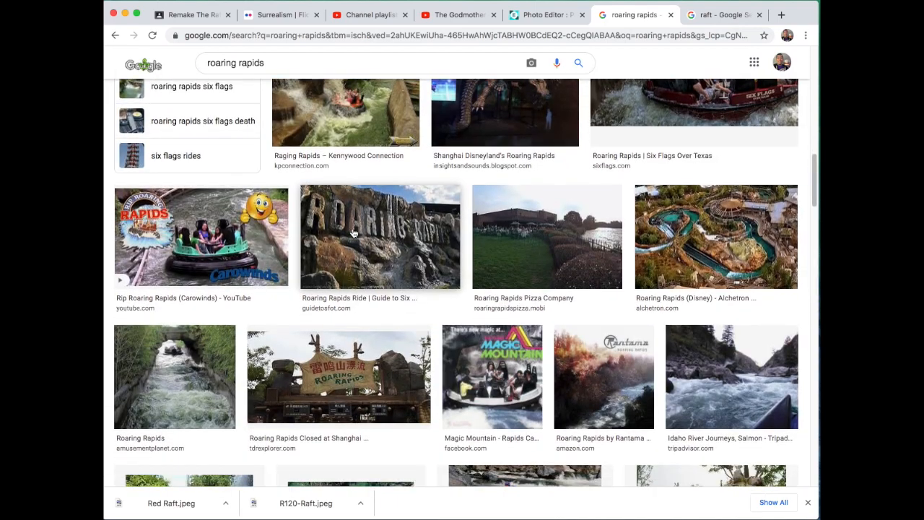
scroll(353, 232, down, 2)
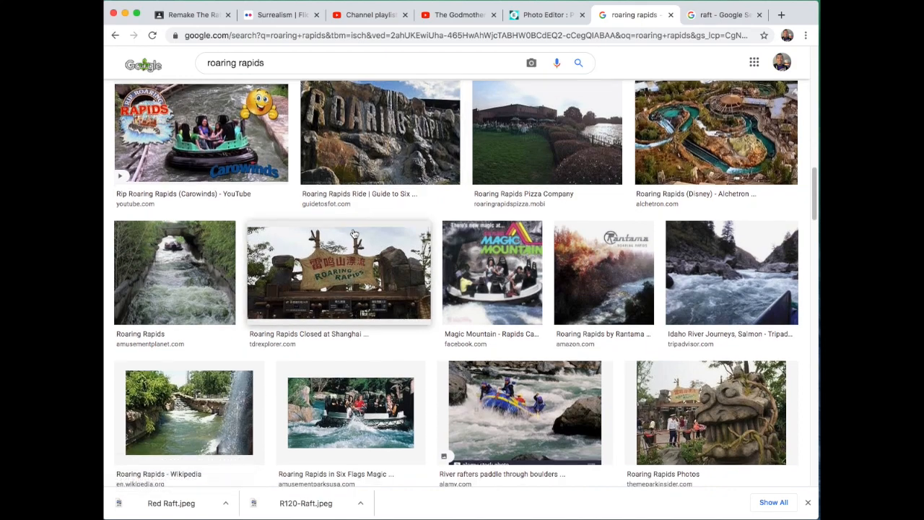
scroll(354, 233, down, 2)
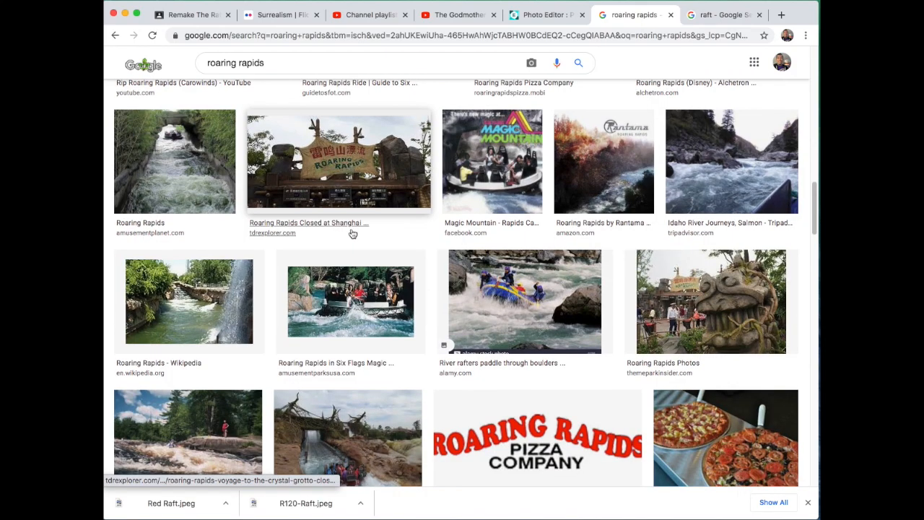
scroll(353, 233, down, 1)
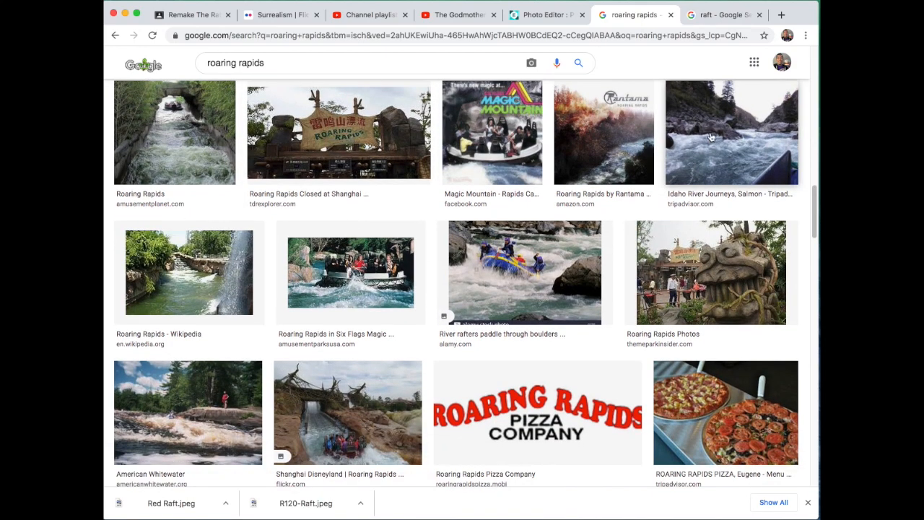
click(708, 140)
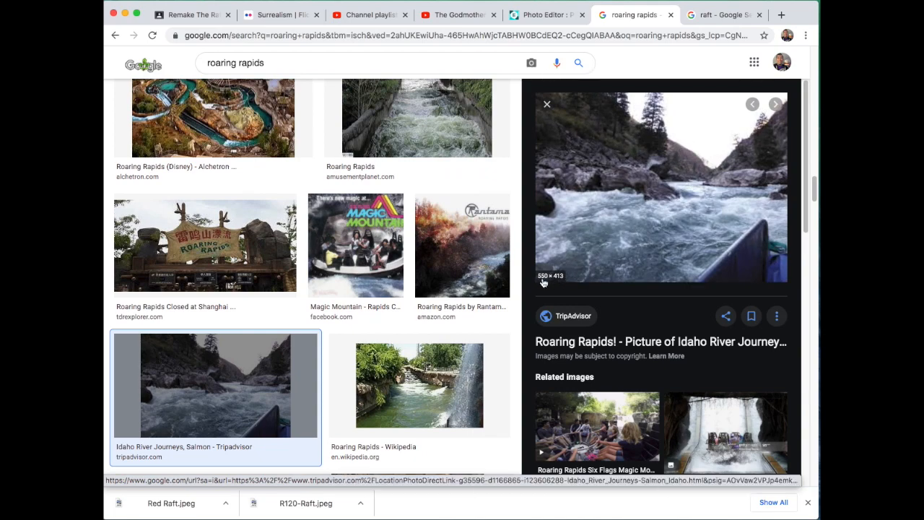
scroll(586, 263, down, 3)
scroll(436, 304, down, 3)
scroll(435, 304, down, 3)
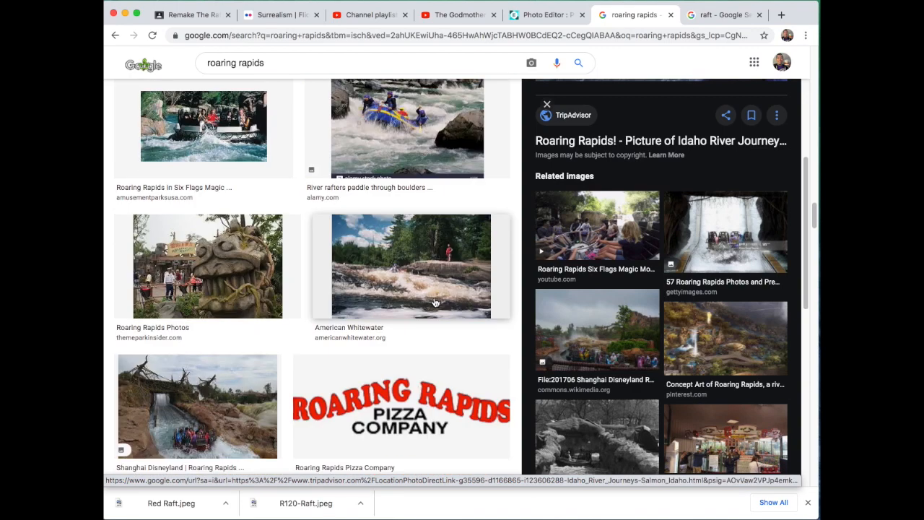
scroll(407, 280, down, 5)
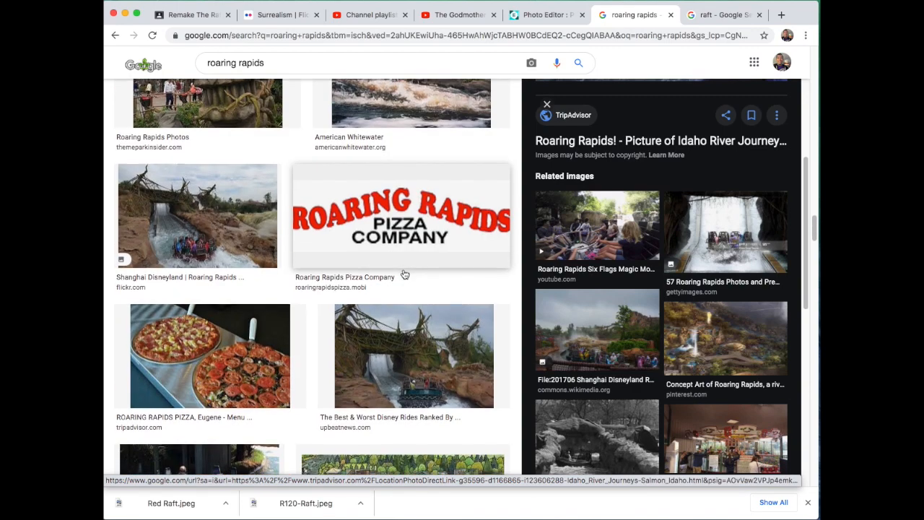
Step: Change the image search from "roaring rapids" to "rapids"
click(243, 65)
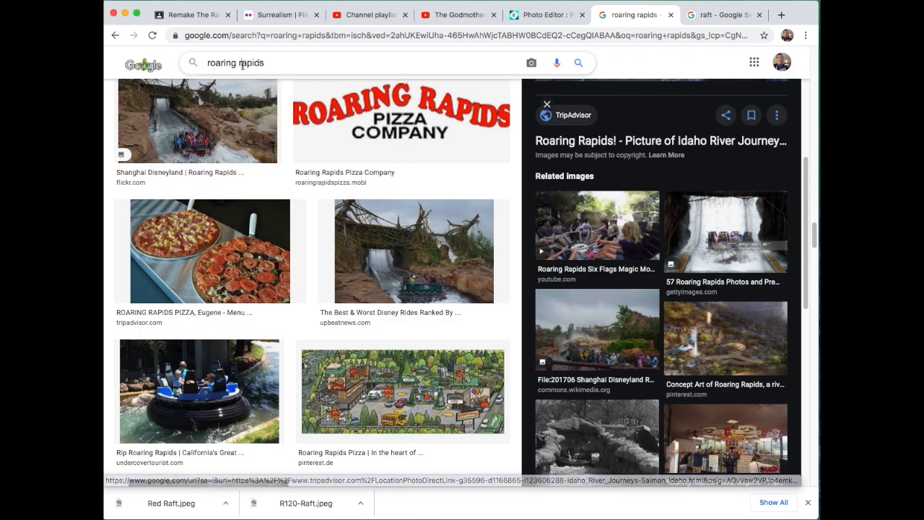
drag(241, 63, 193, 62)
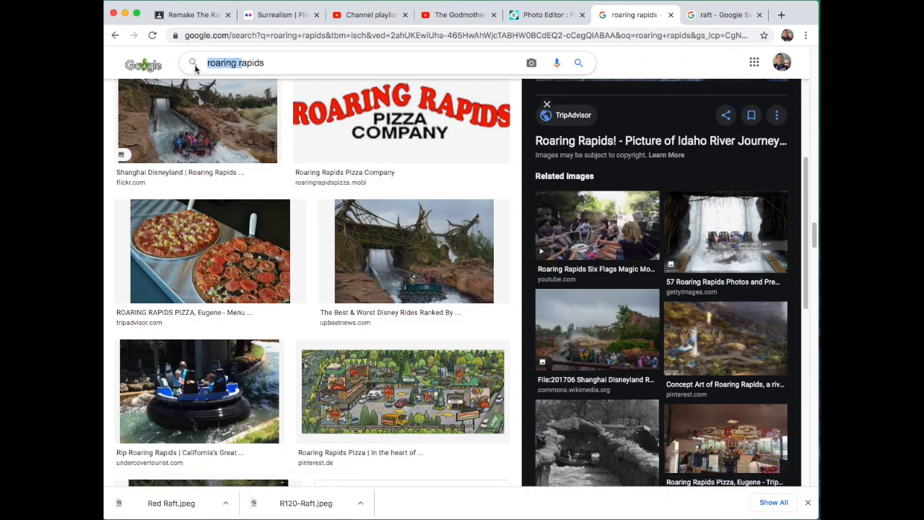
key(BackSpace)
text(r)
key(Return)
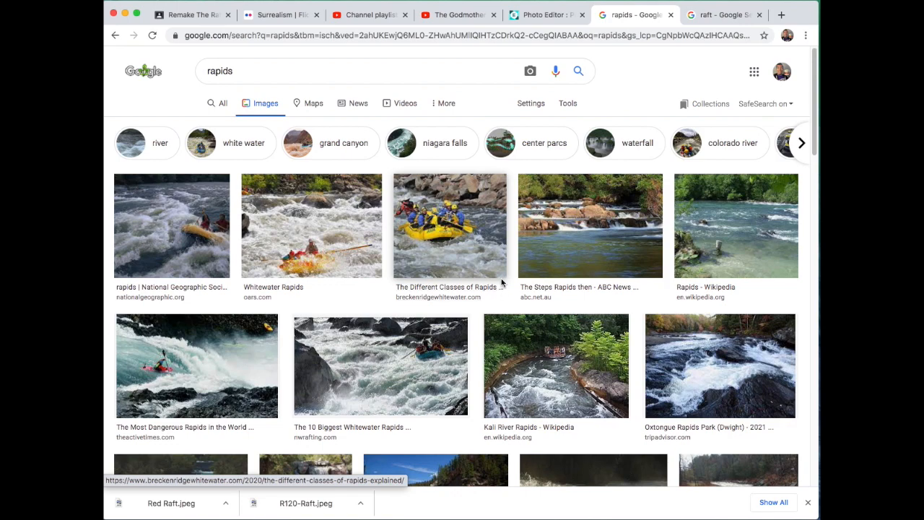
Step: Compare the river pictures in the results and copy the 3008 × 2000 Niagara rapids.jpg image from Wikimedia Commons
scroll(498, 289, down, 2)
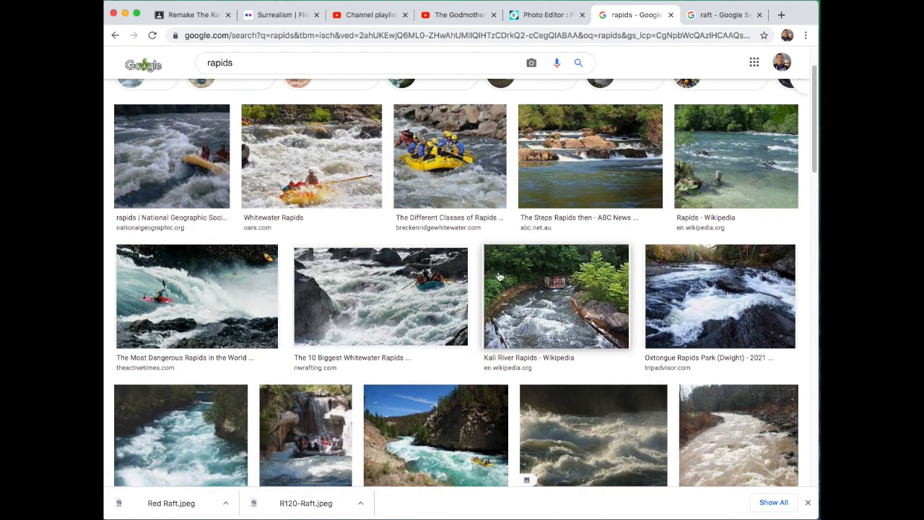
scroll(499, 277, down, 3)
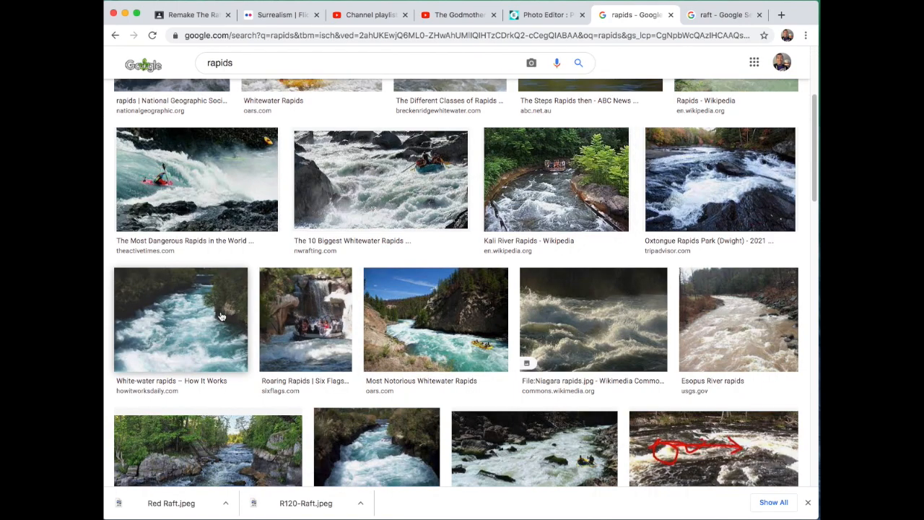
click(181, 326)
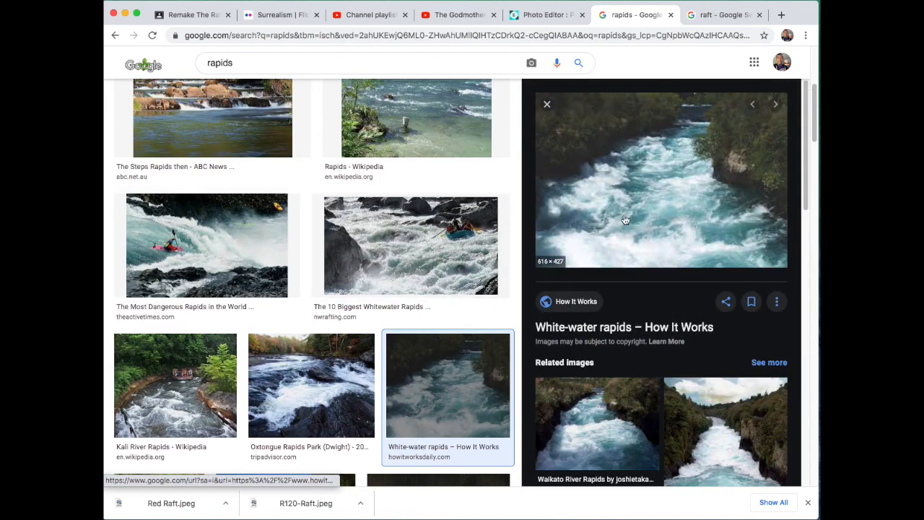
scroll(434, 238, down, 3)
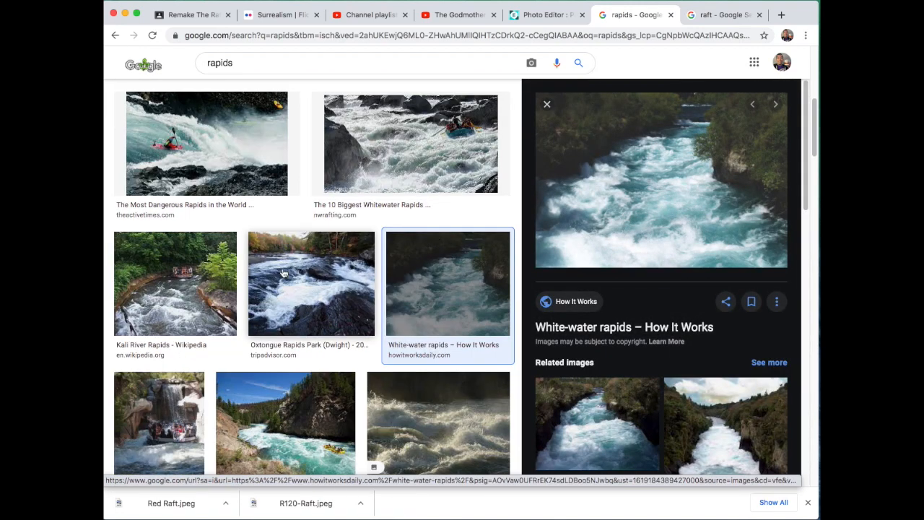
click(284, 275)
scroll(583, 210, down, 3)
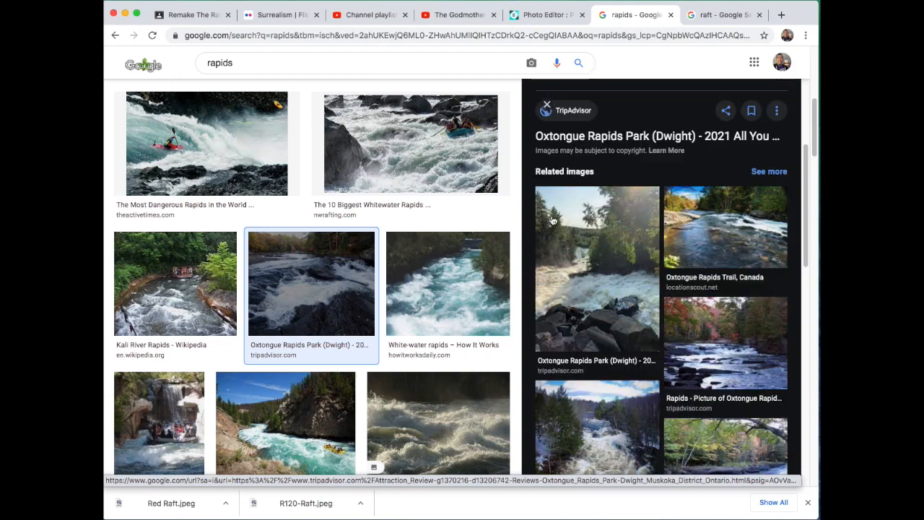
click(466, 390)
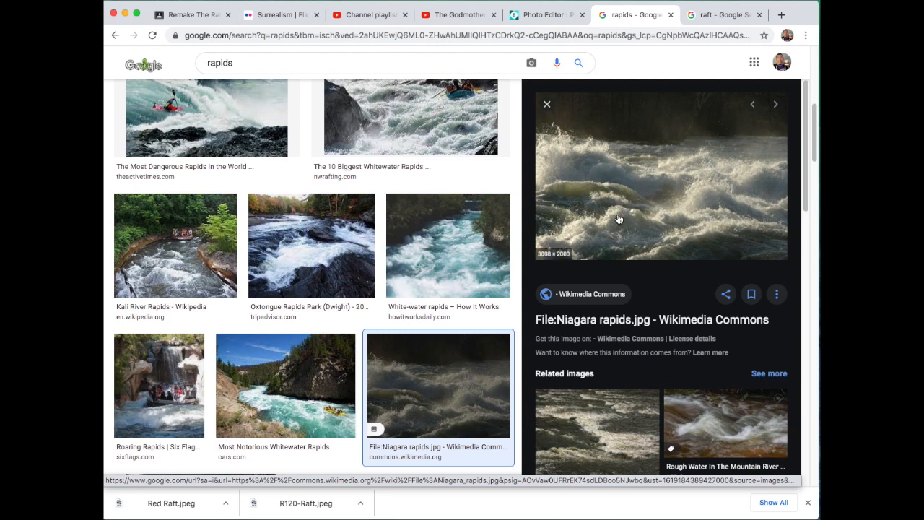
right_click(639, 178)
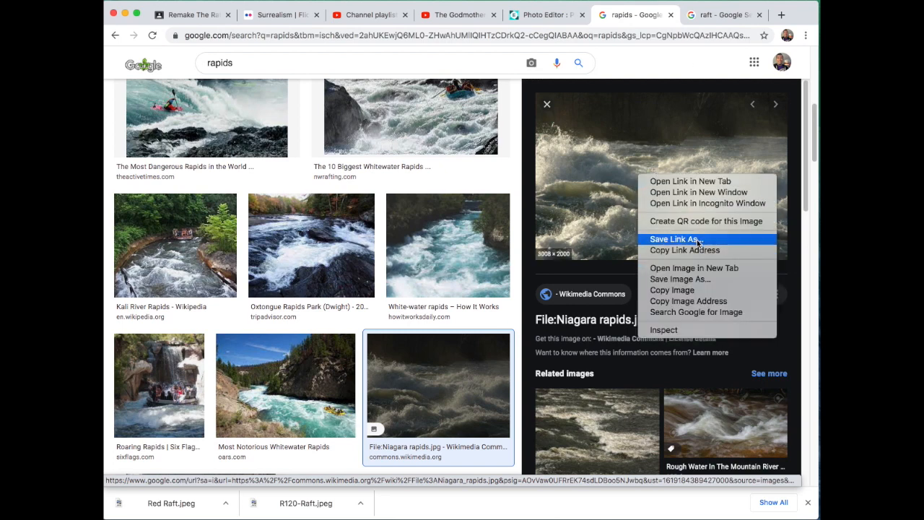
click(697, 290)
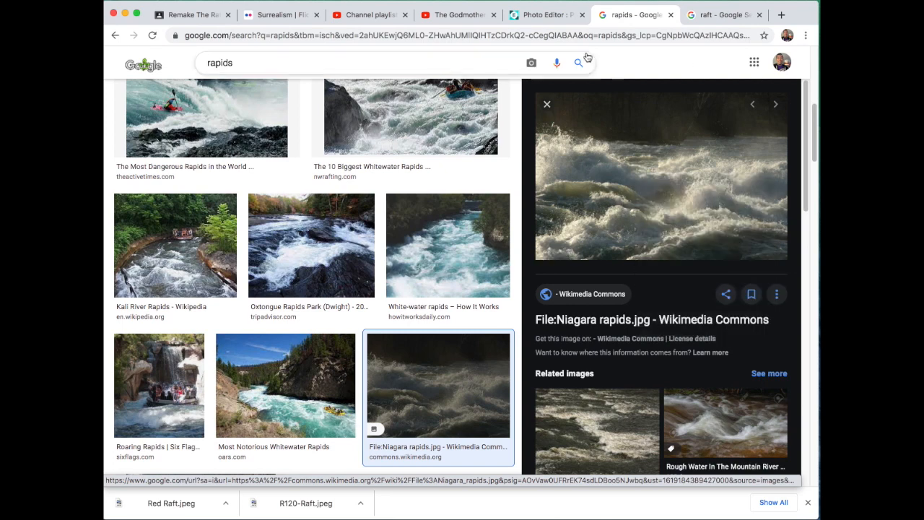
Step: Switch to the Pixlr E editor, paste the Niagara rapids photo into the poster and move its layer directly below the raft layer
click(549, 14)
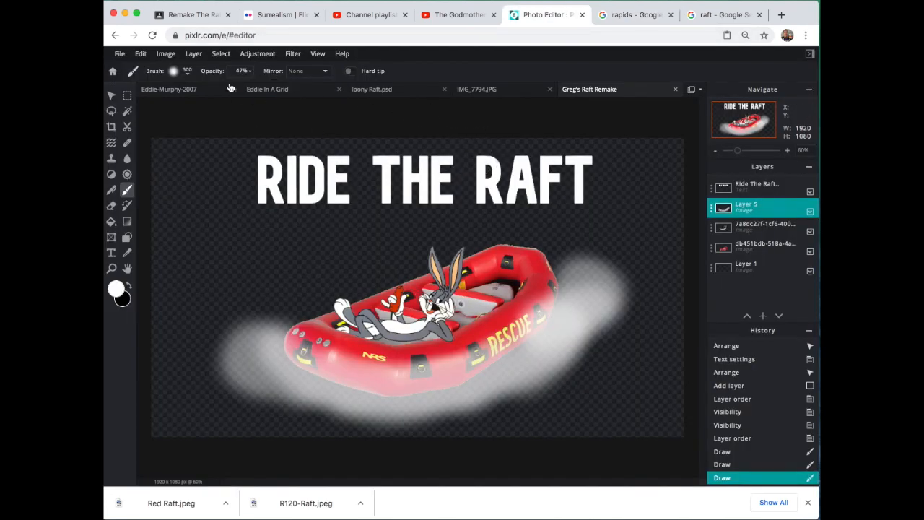
click(140, 53)
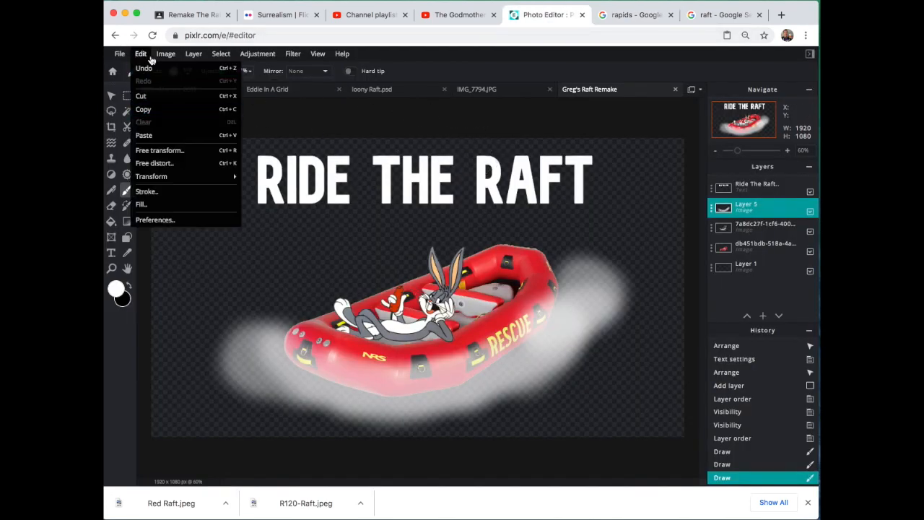
click(160, 132)
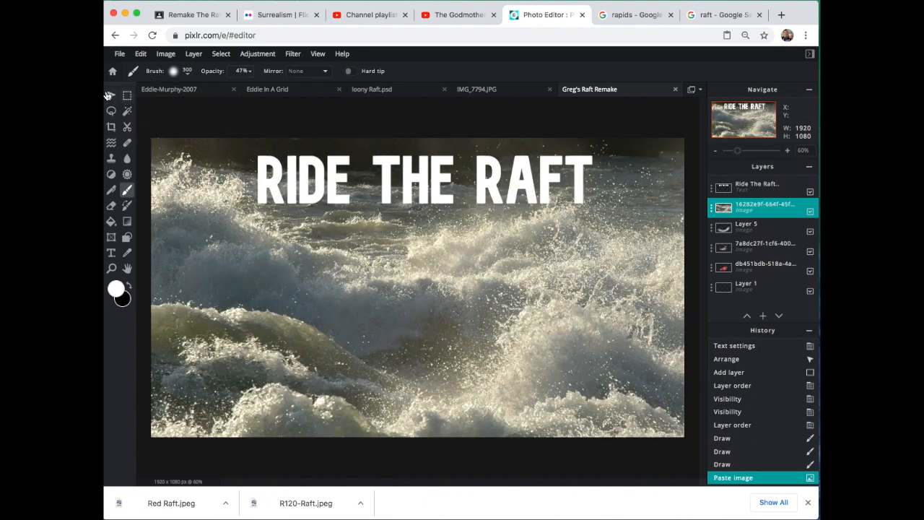
click(109, 96)
drag(757, 208, 759, 266)
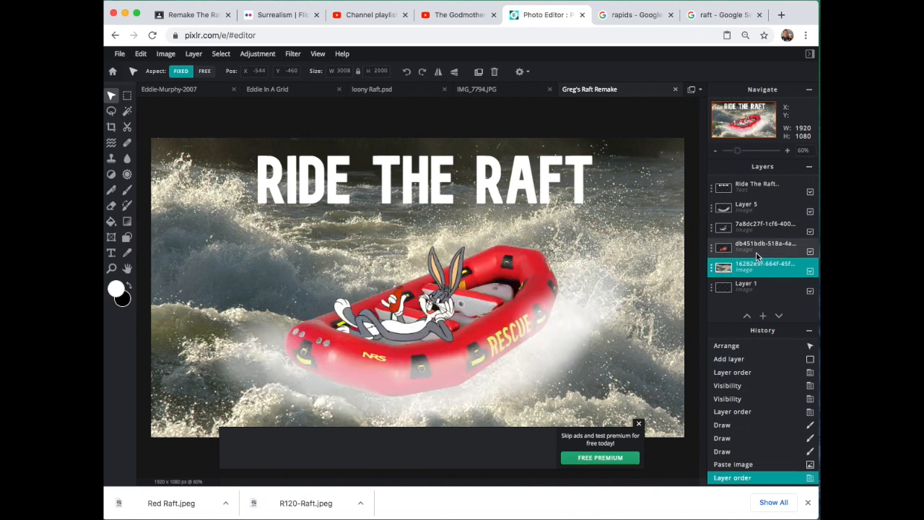
click(640, 425)
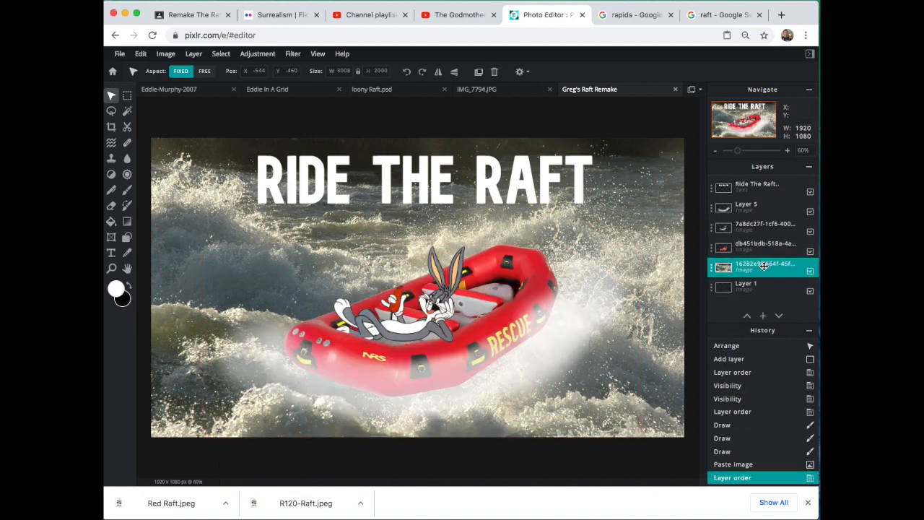
Step: Hide and show the white mist layer, Layer 5, twice to compare the poster with and without it
click(810, 212)
click(812, 213)
click(812, 213)
click(811, 213)
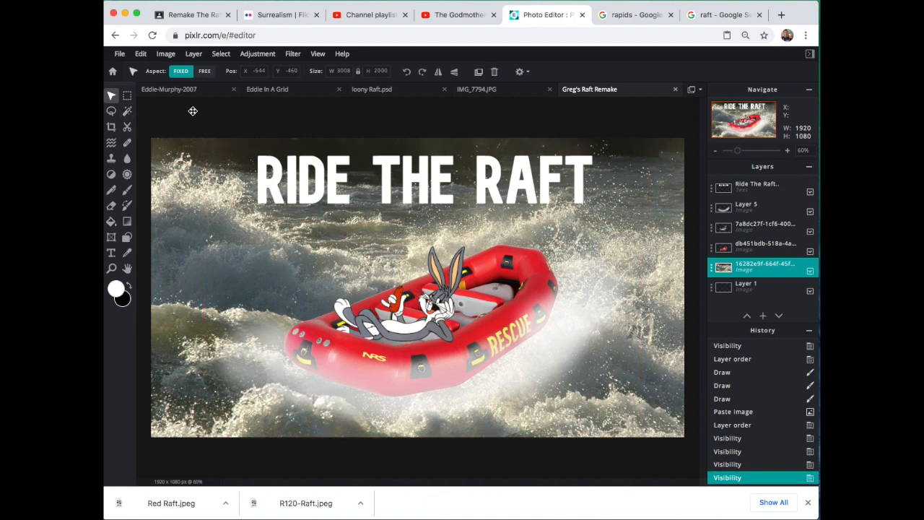
Step: Select the white mist layer on the canvas and nudge it slightly upward
click(477, 307)
drag(477, 307, 476, 302)
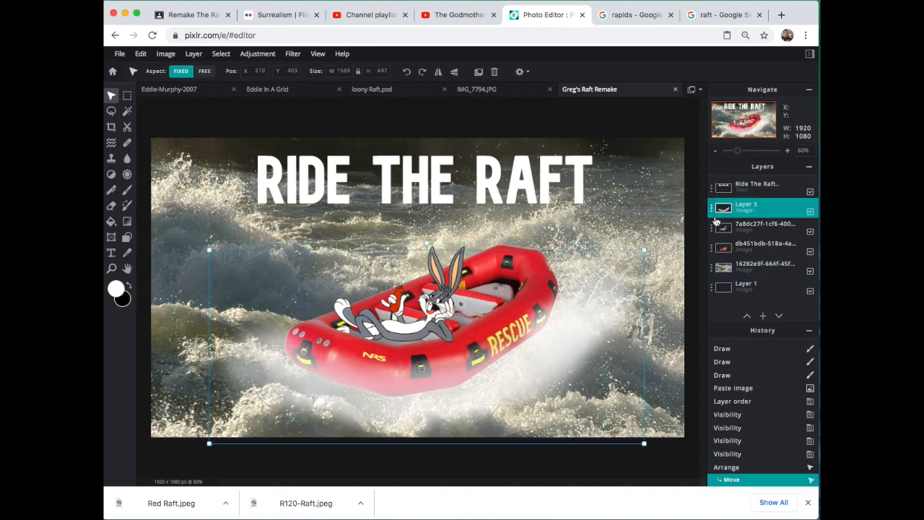